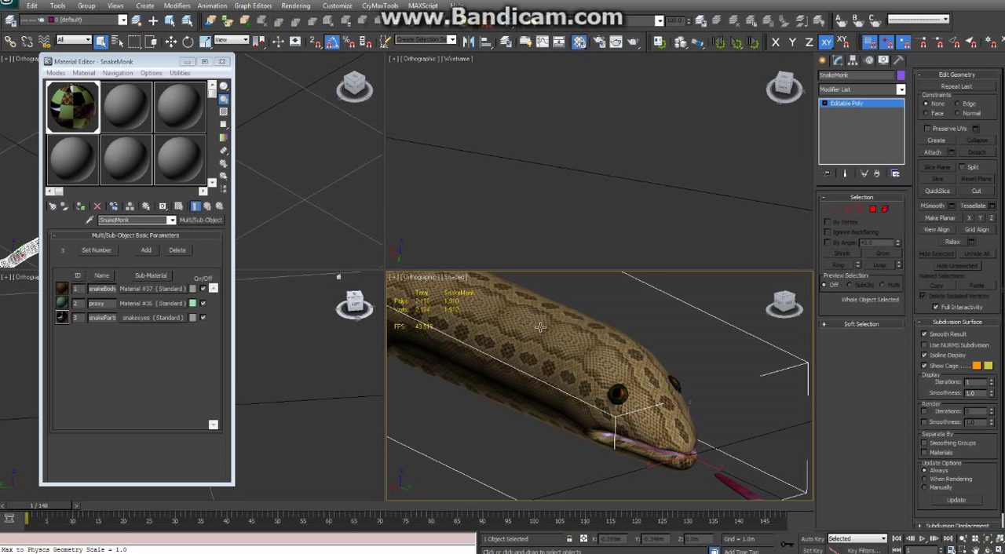
Examine the textured snake model's head, tongue and body in the shaded viewport, from close up and from farther away
{"action": "scroll", "coordinate": [644, 345], "scroll_direction": "down", "scroll_amount": 5}
{"action": "scroll", "coordinate": [594, 359], "scroll_direction": "up", "scroll_amount": 5}
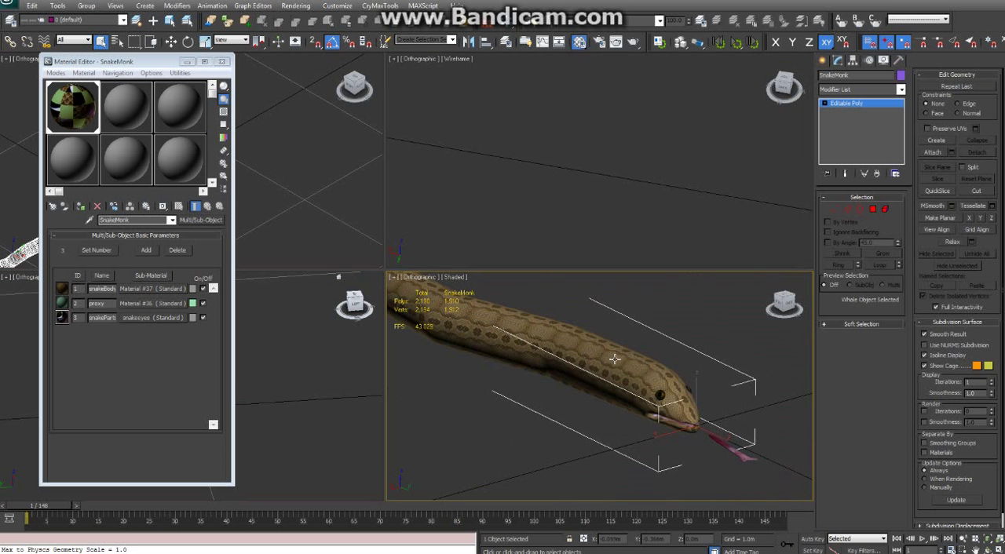
{"action": "scroll", "coordinate": [616, 360], "scroll_direction": "down", "scroll_amount": 2}
{"action": "scroll", "coordinate": [601, 357], "scroll_direction": "down", "scroll_amount": 2}
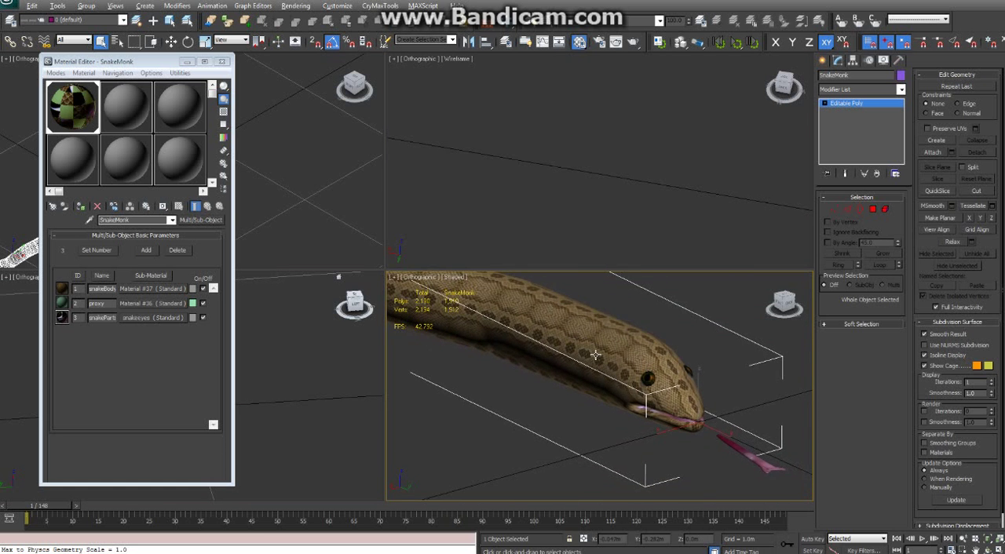
{"action": "scroll", "coordinate": [581, 349], "scroll_direction": "down", "scroll_amount": 3}
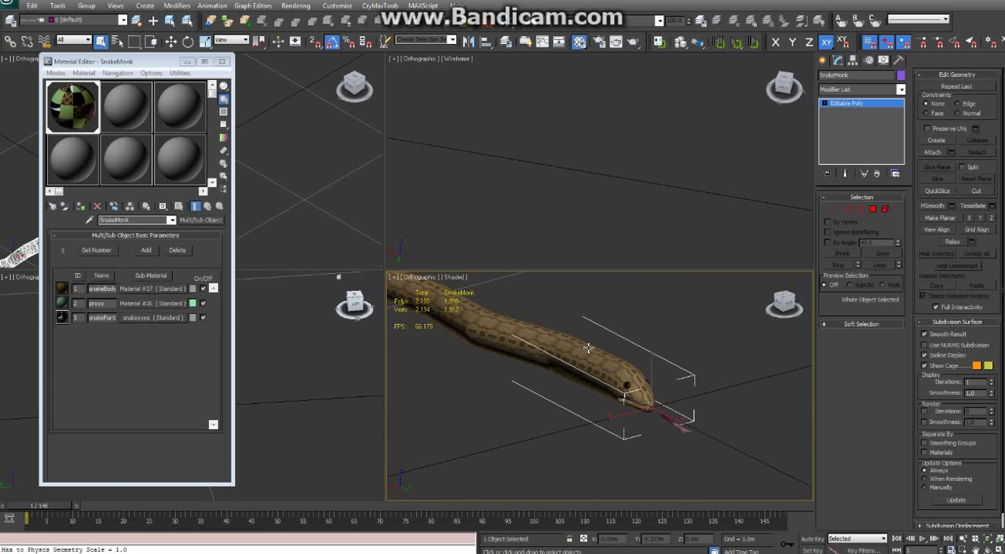
{"action": "scroll", "coordinate": [588, 349], "scroll_direction": "up", "scroll_amount": 4}
{"action": "scroll", "coordinate": [610, 357], "scroll_direction": "up", "scroll_amount": 2}
{"action": "scroll", "coordinate": [605, 355], "scroll_direction": "down", "scroll_amount": 2}
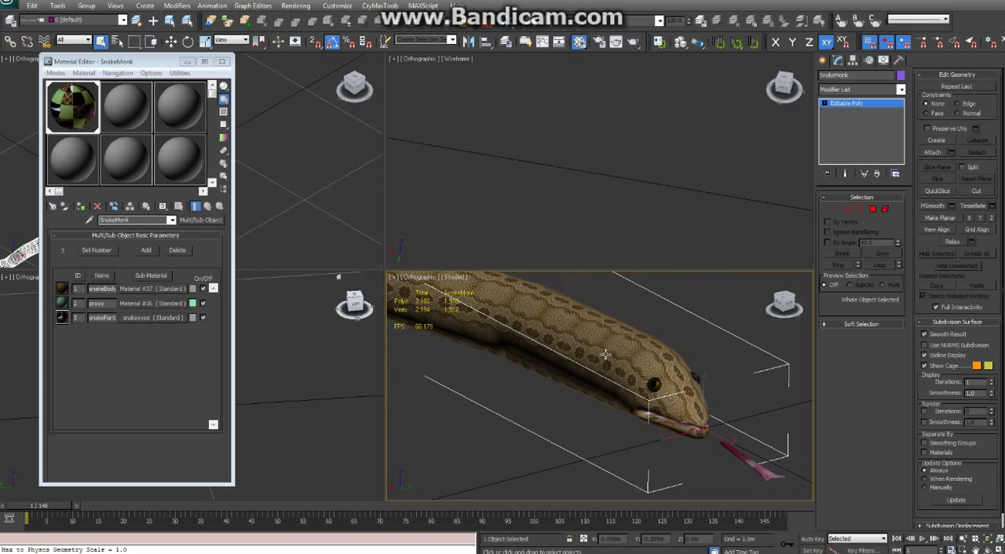
{"action": "scroll", "coordinate": [566, 347], "scroll_direction": "down", "scroll_amount": 2}
{"action": "scroll", "coordinate": [605, 357], "scroll_direction": "up", "scroll_amount": 3}
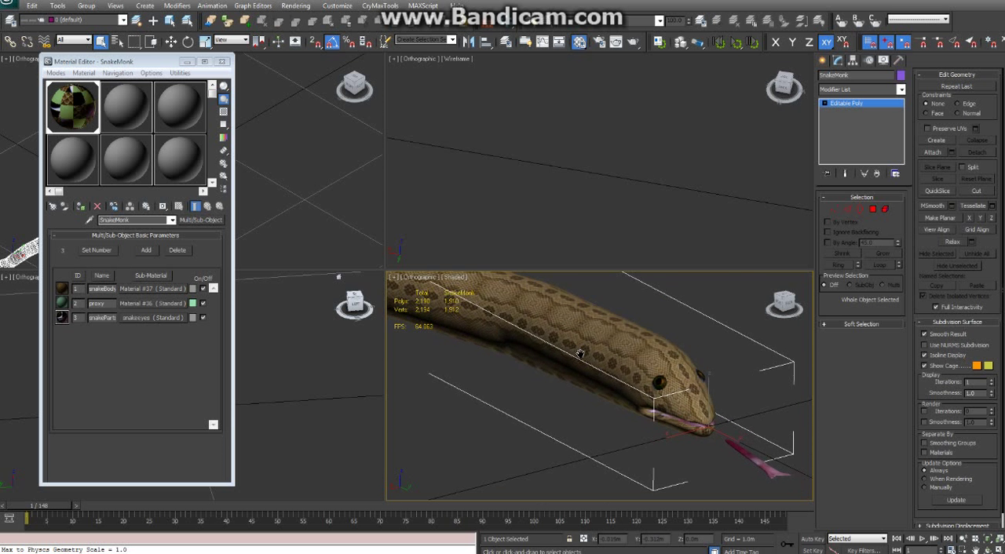
{"action": "scroll", "coordinate": [567, 357], "scroll_direction": "down", "scroll_amount": 2}
{"action": "scroll", "coordinate": [568, 365], "scroll_direction": "down", "scroll_amount": 2}
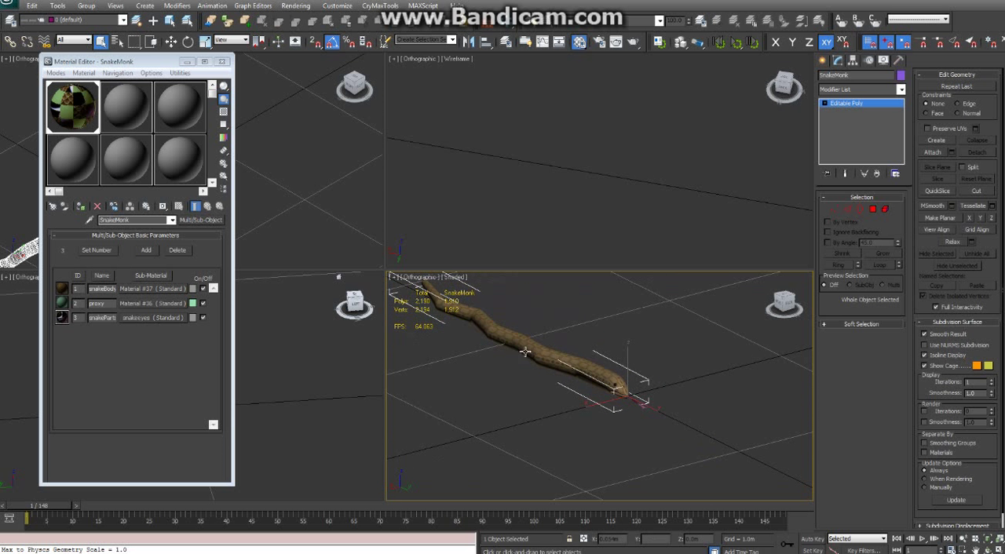
{"action": "scroll", "coordinate": [567, 384], "scroll_direction": "up", "scroll_amount": 4}
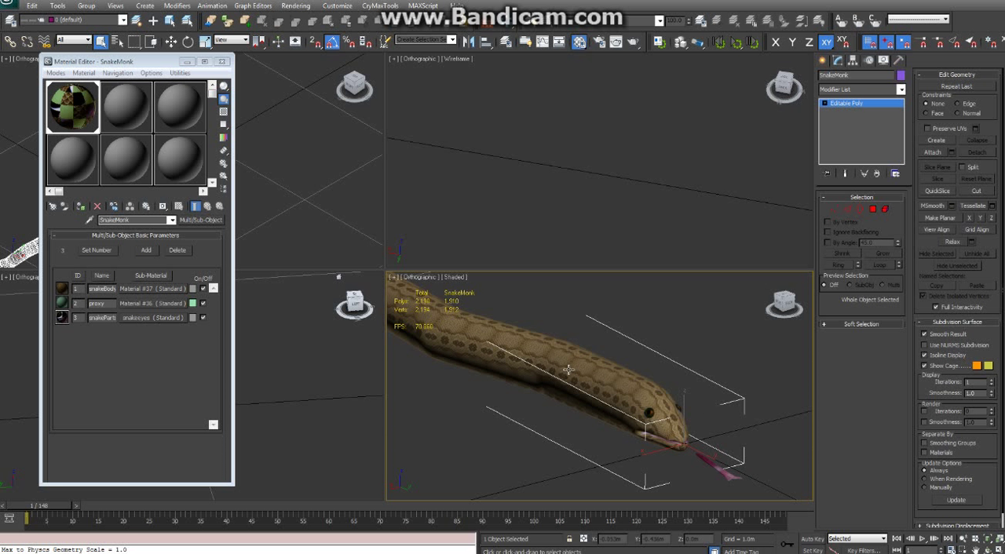
{"action": "scroll", "coordinate": [574, 377], "scroll_direction": "down", "scroll_amount": 1}
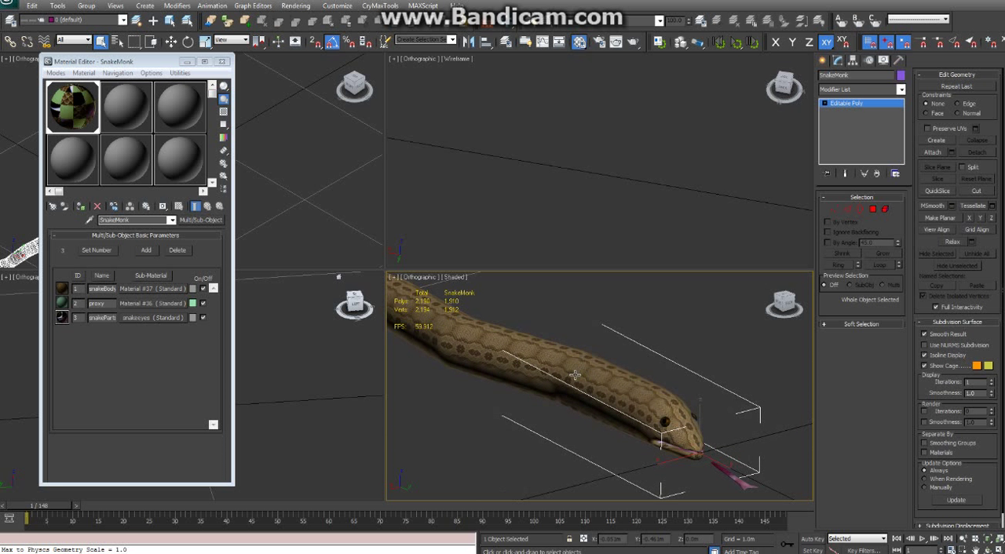
{"action": "scroll", "coordinate": [574, 376], "scroll_direction": "up", "scroll_amount": 3}
{"action": "scroll", "coordinate": [574, 377], "scroll_direction": "down", "scroll_amount": 3}
{"action": "scroll", "coordinate": [574, 377], "scroll_direction": "up", "scroll_amount": 3}
{"action": "scroll", "coordinate": [546, 360], "scroll_direction": "down", "scroll_amount": 3}
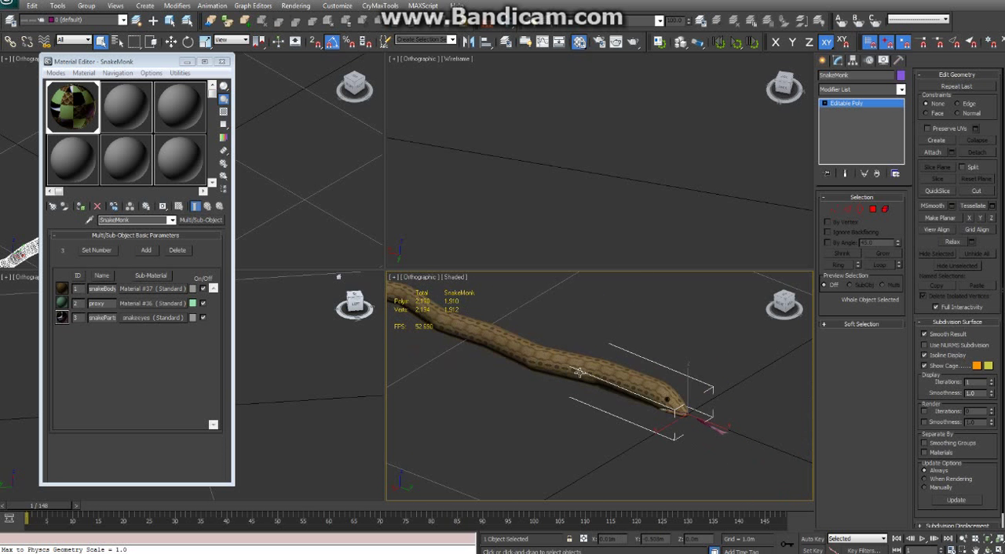
{"action": "scroll", "coordinate": [549, 367], "scroll_direction": "up", "scroll_amount": 3}
{"action": "scroll", "coordinate": [551, 375], "scroll_direction": "down", "scroll_amount": 1}
{"action": "middle_click_drag", "start_coordinate": [543, 368], "coordinate": [537, 371]}
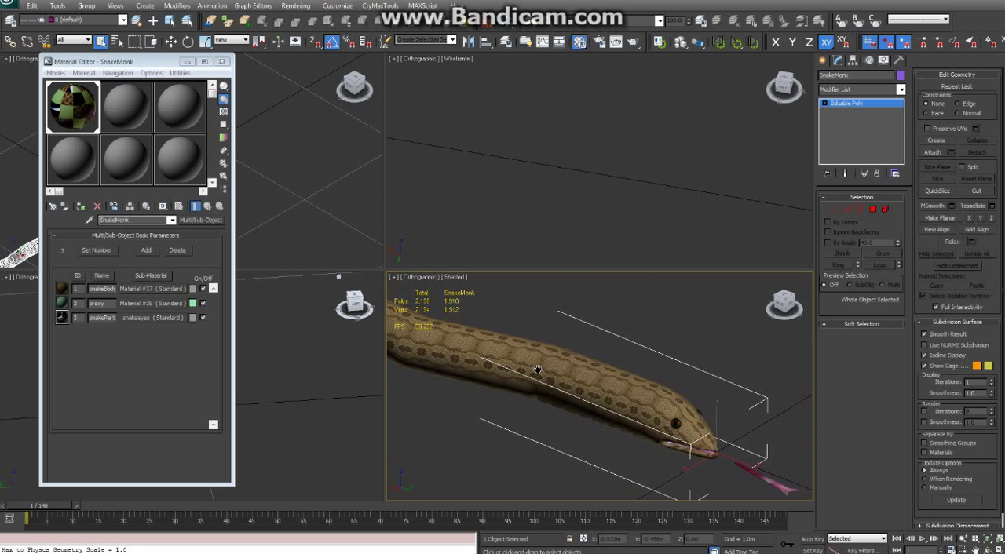
{"action": "scroll", "coordinate": [537, 370], "scroll_direction": "down", "scroll_amount": 3}
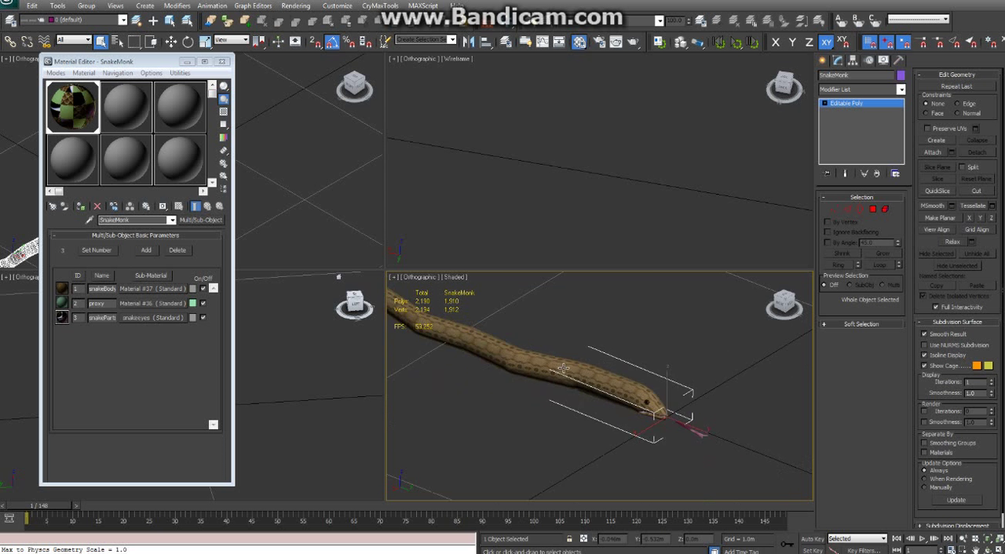
{"action": "scroll", "coordinate": [564, 368], "scroll_direction": "up", "scroll_amount": 2}
{"action": "scroll", "coordinate": [569, 372], "scroll_direction": "up", "scroll_amount": 1}
{"action": "scroll", "coordinate": [579, 373], "scroll_direction": "down", "scroll_amount": 2}
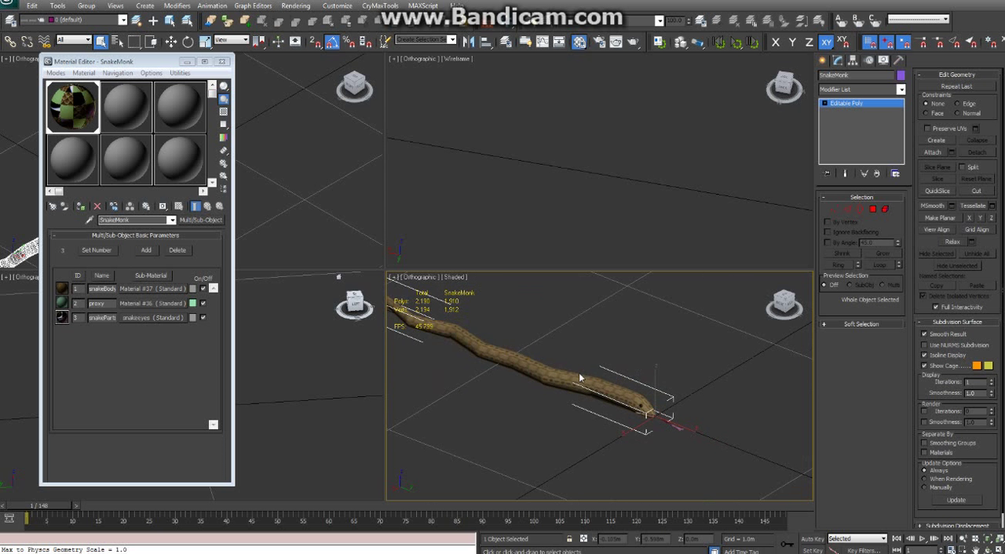
{"action": "scroll", "coordinate": [579, 372], "scroll_direction": "up", "scroll_amount": 2}
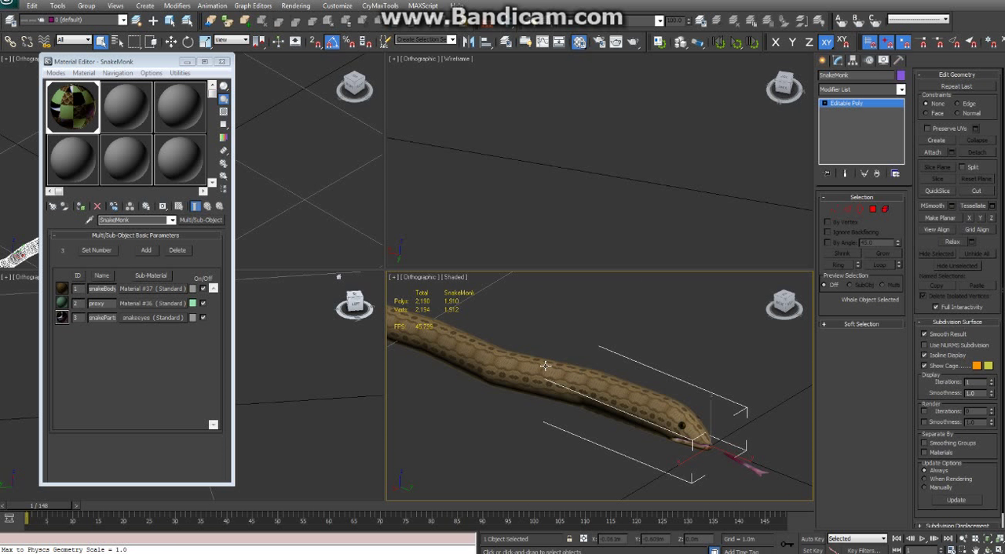
{"action": "mouse_move", "coordinate": [519, 352]}
{"action": "middle_mouse_down"}
{"action": "mouse_move", "coordinate": [519, 376]}
{"action": "mouse_move", "coordinate": [556, 346]}
{"action": "middle_mouse_up"}
{"action": "scroll", "coordinate": [555, 377], "scroll_direction": "up", "scroll_amount": 2}
{"action": "scroll", "coordinate": [556, 377], "scroll_direction": "down", "scroll_amount": 2}
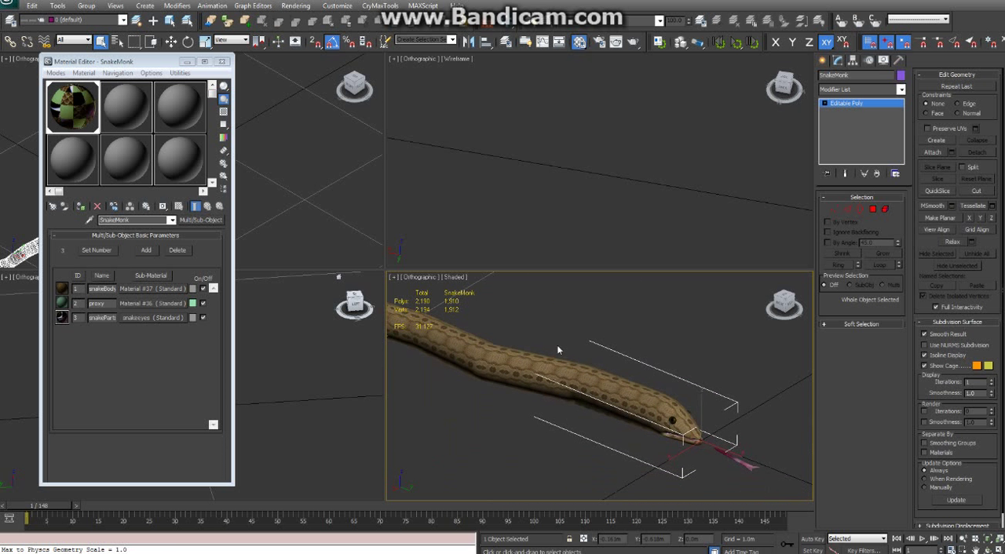
{"action": "scroll", "coordinate": [593, 374], "scroll_direction": "up", "scroll_amount": 2}
{"action": "scroll", "coordinate": [615, 375], "scroll_direction": "down", "scroll_amount": 2}
{"action": "middle_click_drag", "start_coordinate": [598, 389], "coordinate": [604, 381], "text": "alt"}
Switch the empty wireframe viewport to the Right view and frame the snake mesh in it
{"action": "scroll", "coordinate": [632, 161], "scroll_direction": "down", "scroll_amount": 2}
{"action": "mouse_move", "coordinate": [647, 201]}
{"action": "middle_mouse_down"}
{"action": "mouse_move", "coordinate": [633, 161]}
{"action": "mouse_move", "coordinate": [696, 166]}
{"action": "middle_mouse_up"}
{"action": "scroll", "coordinate": [601, 186], "scroll_direction": "down", "scroll_amount": 2}
{"action": "middle_click_drag", "start_coordinate": [601, 186], "coordinate": [610, 164], "text": "alt"}
{"action": "left_click", "coordinate": [788, 89]}
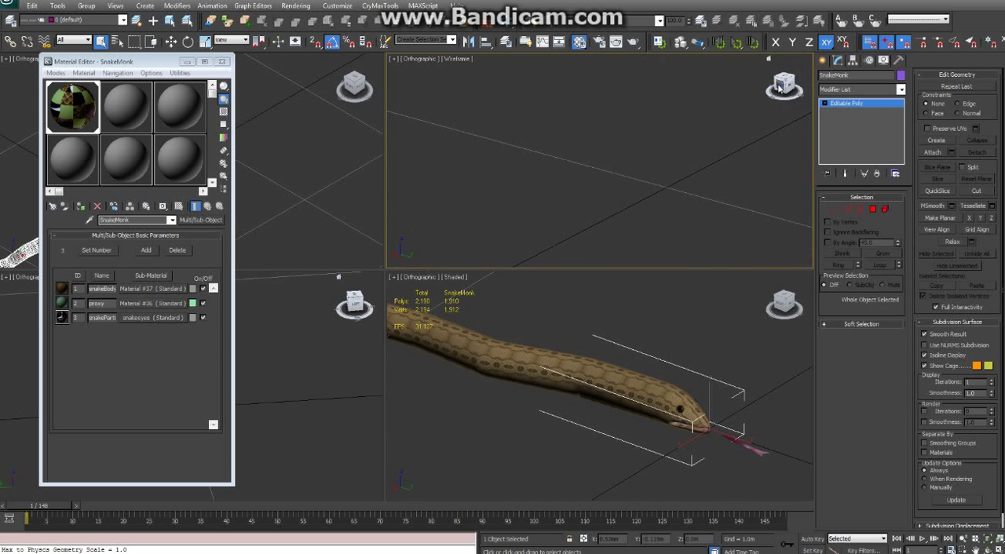
{"action": "key", "text": "z"}
{"action": "scroll", "coordinate": [631, 175], "scroll_direction": "down", "scroll_amount": 3}
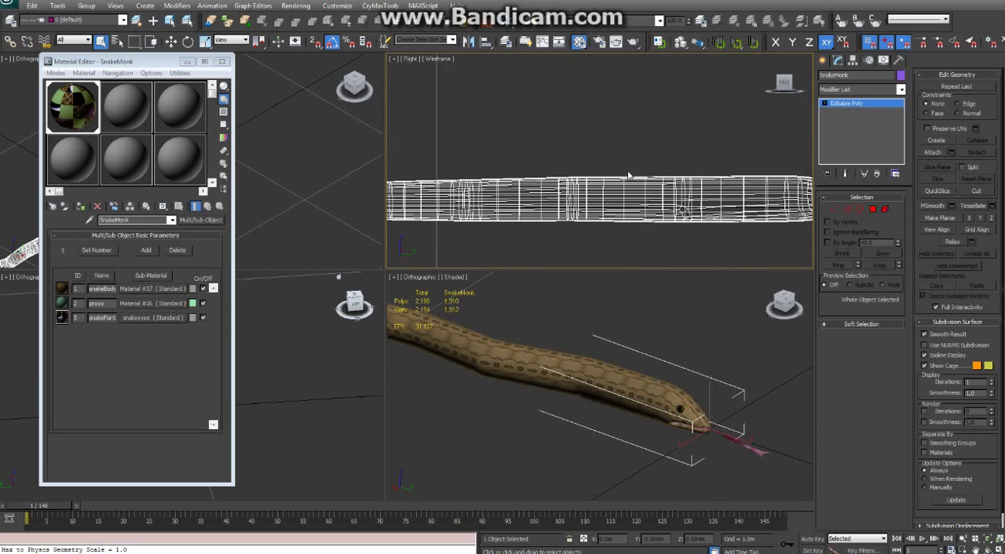
{"action": "mouse_move", "coordinate": [674, 186]}
{"action": "middle_mouse_down"}
{"action": "mouse_move", "coordinate": [593, 189]}
{"action": "mouse_move", "coordinate": [683, 193]}
{"action": "middle_mouse_up"}
Close the Material Editor, align the two remaining wireframe viewports to Top and Back views, and make them slightly wider
{"action": "middle_click_drag", "start_coordinate": [276, 386], "coordinate": [358, 361], "text": "alt"}
{"action": "left_click", "coordinate": [355, 303]}
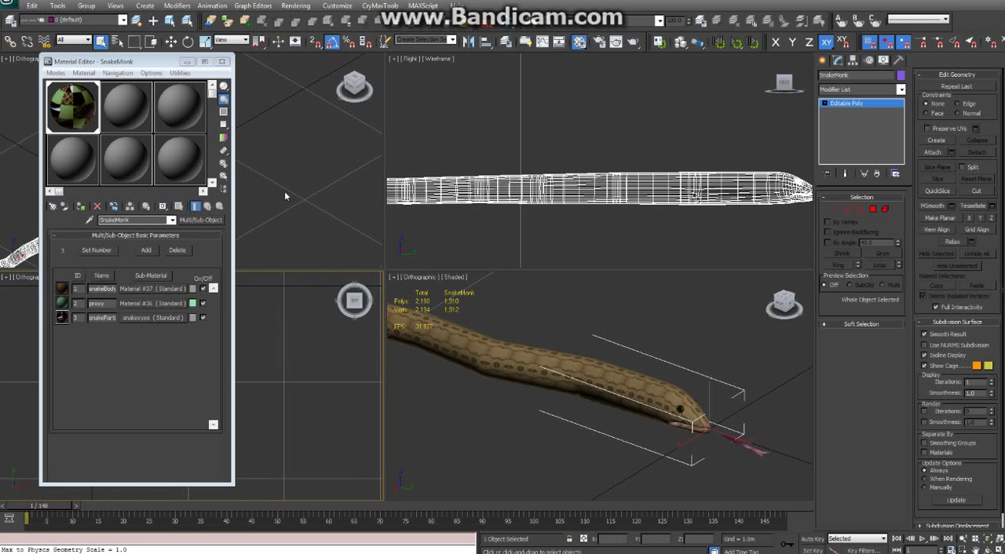
{"action": "left_click", "coordinate": [221, 62]}
{"action": "middle_click_drag", "start_coordinate": [232, 195], "coordinate": [219, 120], "text": "alt"}
{"action": "left_click", "coordinate": [356, 85]}
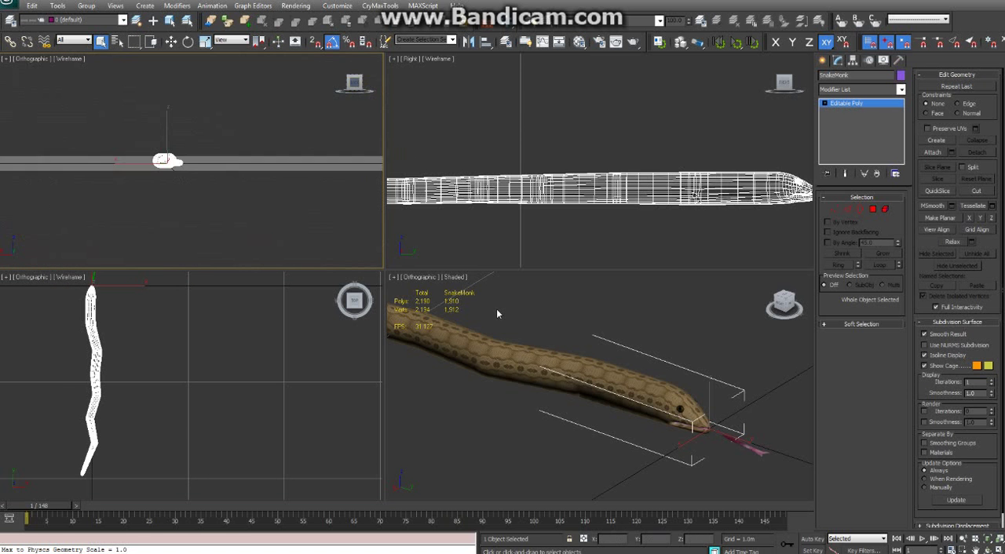
{"action": "mouse_move", "coordinate": [511, 300]}
{"action": "middle_mouse_down"}
{"action": "mouse_move", "coordinate": [510, 316]}
{"action": "mouse_move", "coordinate": [566, 324]}
{"action": "middle_mouse_up"}
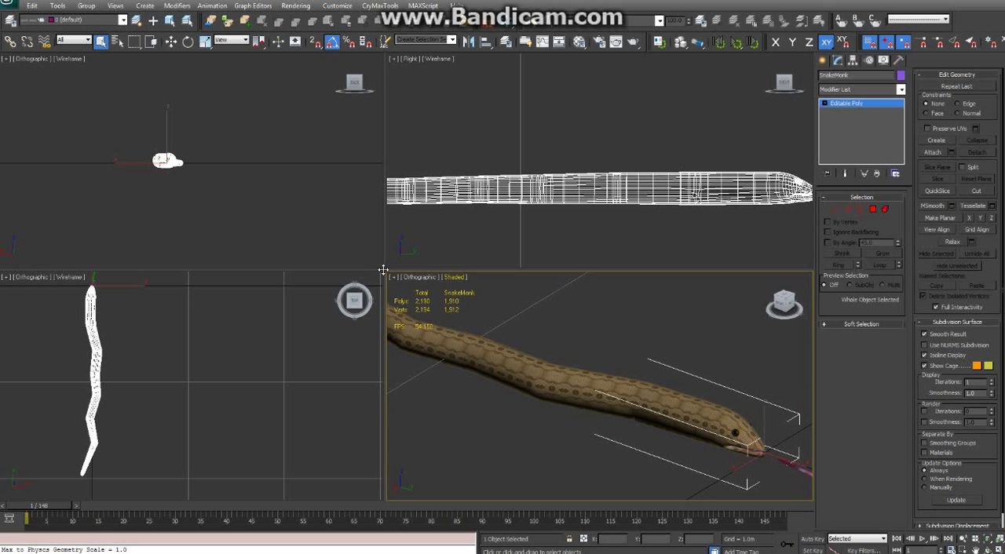
{"action": "left_click_drag", "start_coordinate": [383, 270], "coordinate": [400, 270]}
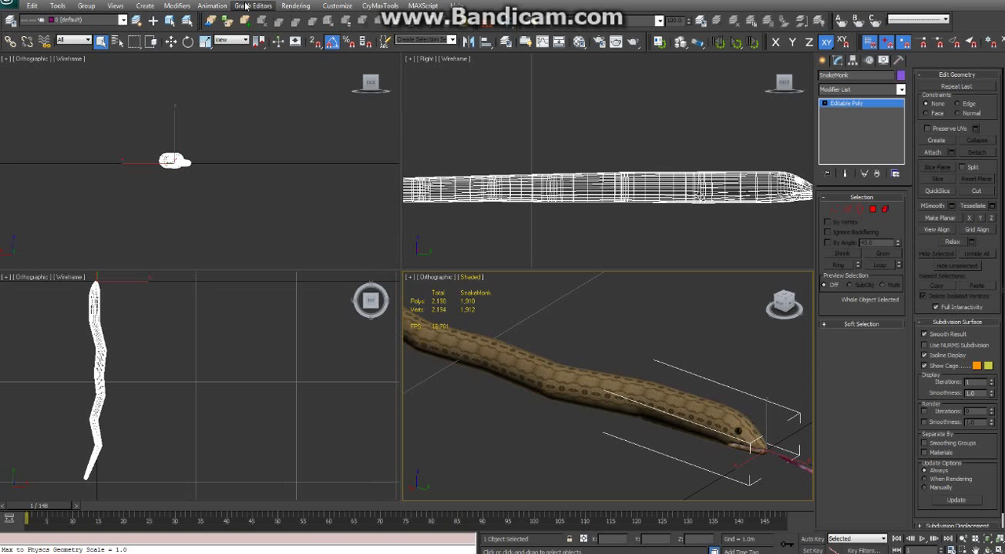
Open the Bone Tools window and move it slightly higher on the screen
{"action": "left_click", "coordinate": [181, 7]}
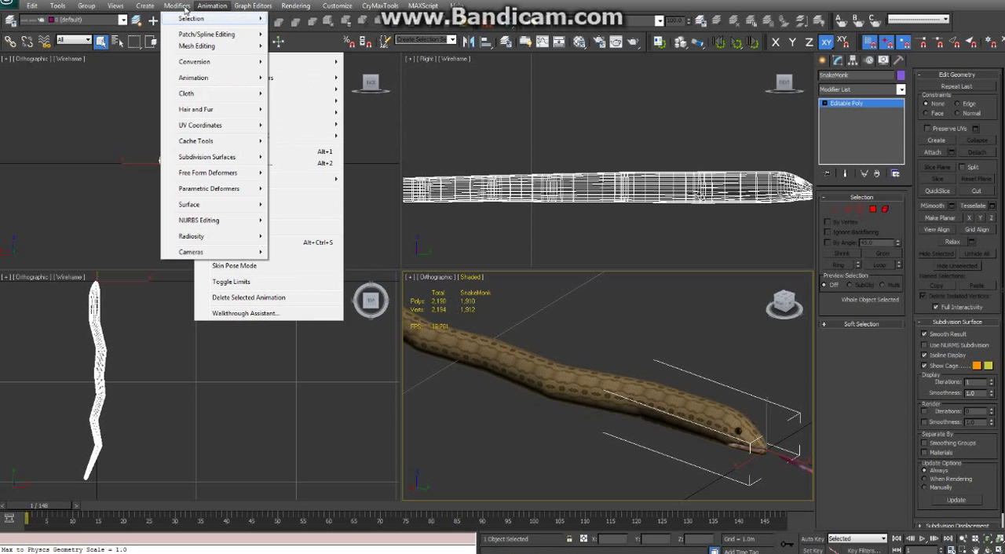
{"action": "mouse_move", "coordinate": [296, 7]}
{"action": "mouse_move", "coordinate": [210, 7]}
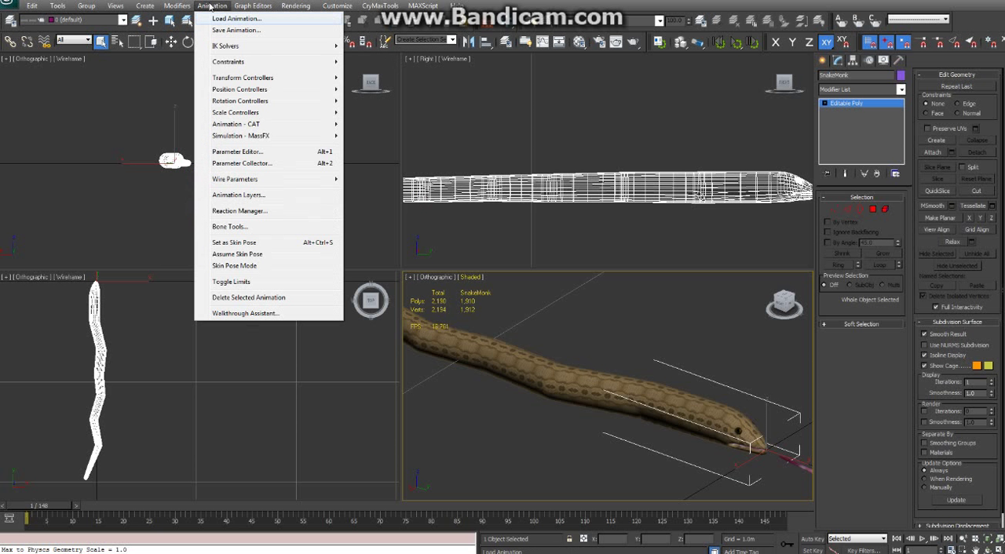
{"action": "left_click", "coordinate": [229, 226]}
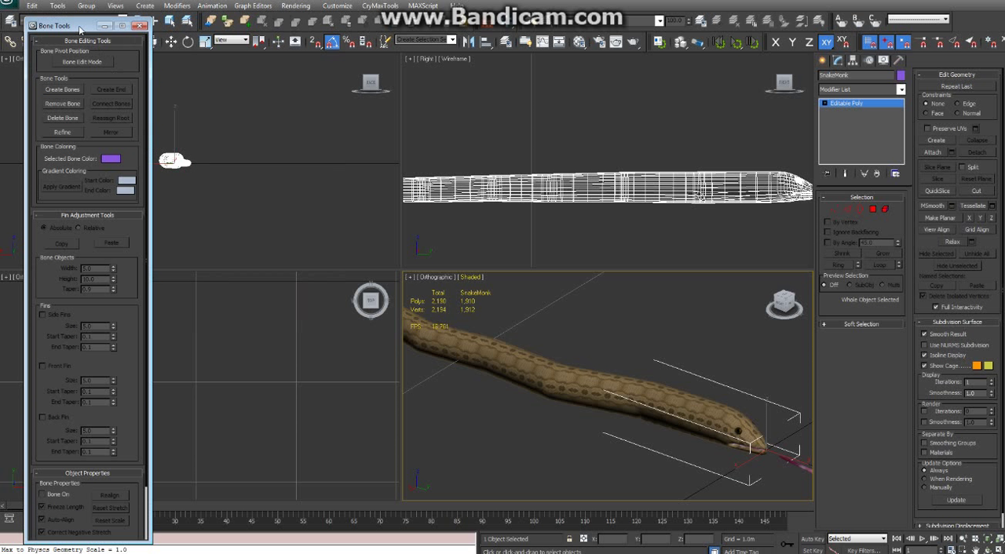
{"action": "left_click_drag", "start_coordinate": [80, 26], "coordinate": [83, 12]}
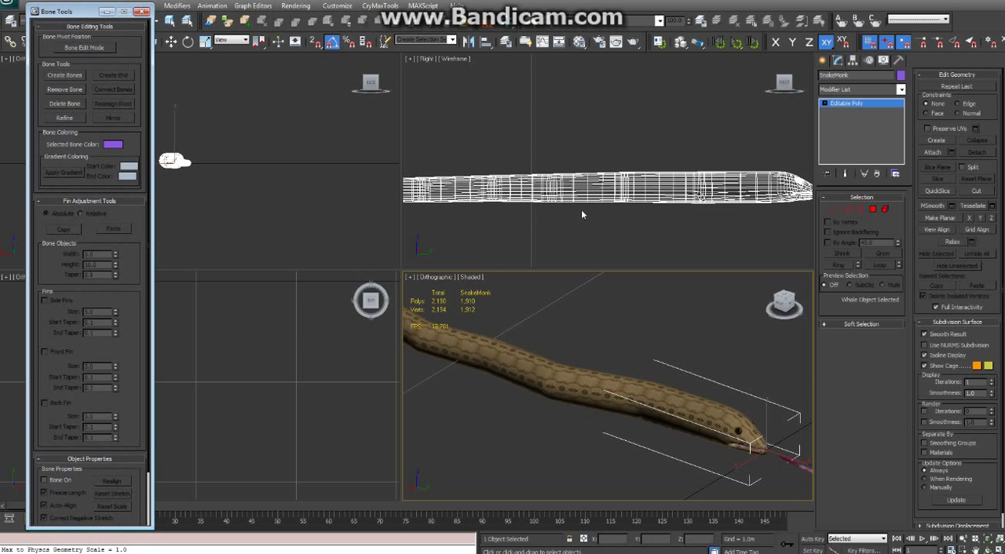
Examine the edge loops of the snake's wireframe in the Right view, along the body from the tail to the head
{"action": "scroll", "coordinate": [581, 214], "scroll_direction": "down", "scroll_amount": 3}
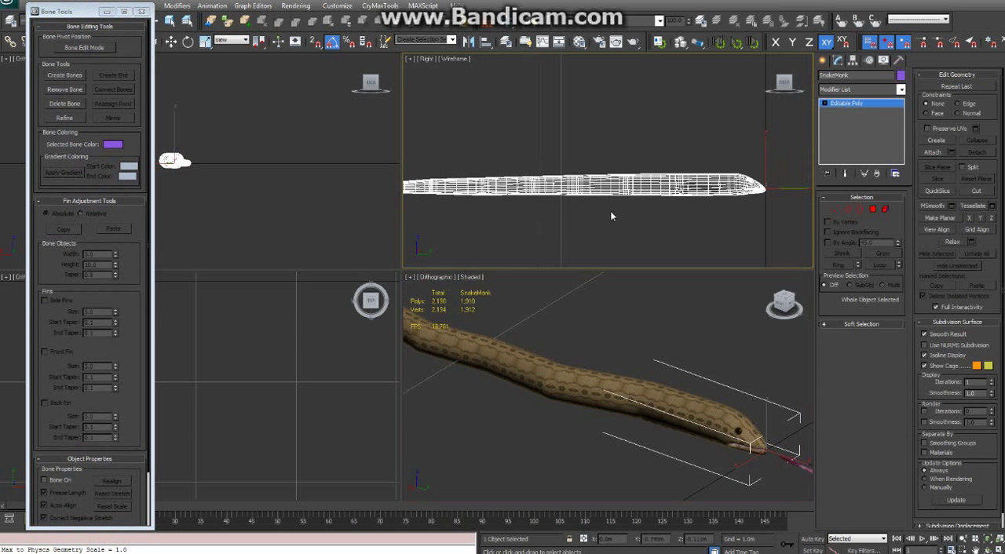
{"action": "scroll", "coordinate": [574, 211], "scroll_direction": "up", "scroll_amount": 5}
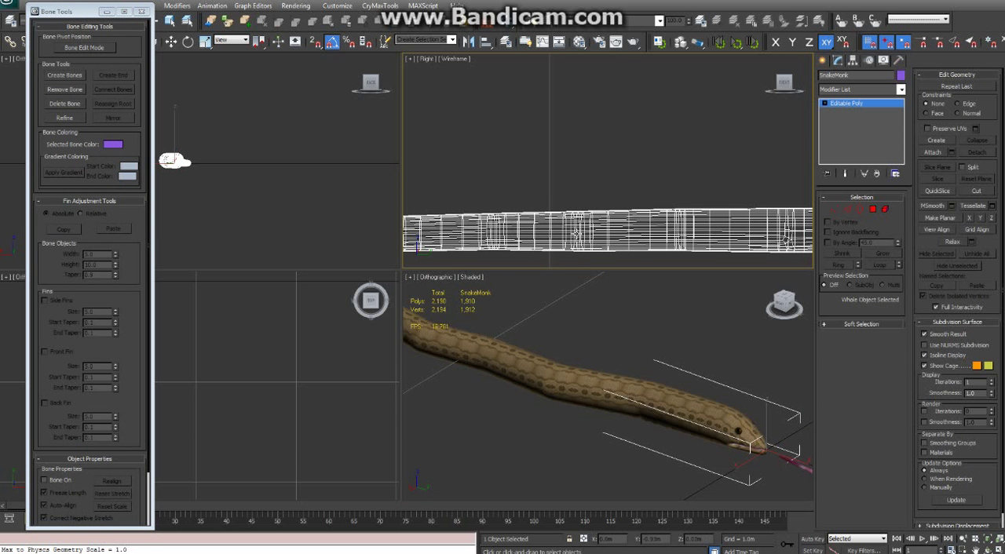
{"action": "middle_click_drag", "start_coordinate": [521, 259], "coordinate": [596, 228]}
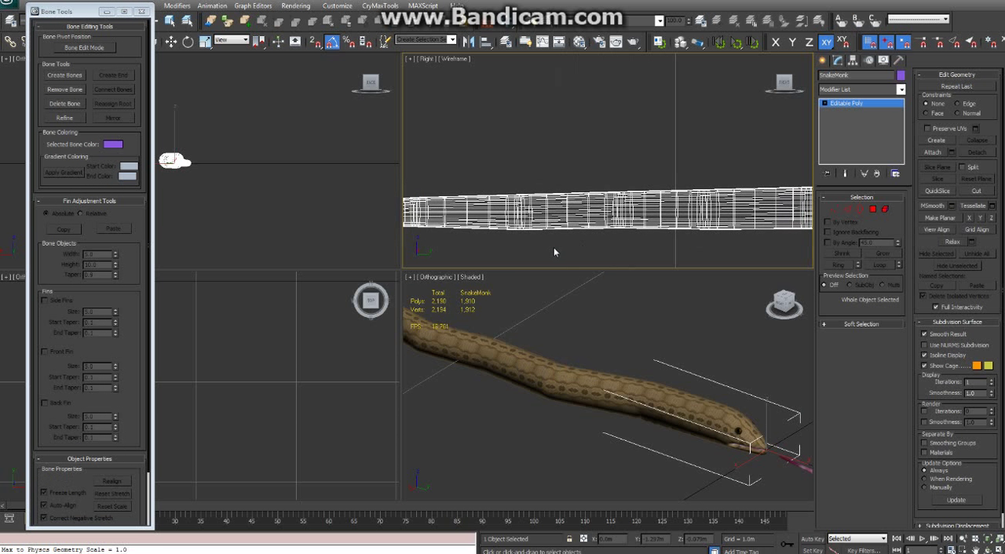
{"action": "middle_click_drag", "start_coordinate": [805, 210], "coordinate": [720, 221]}
{"action": "middle_click_drag", "start_coordinate": [556, 226], "coordinate": [570, 220]}
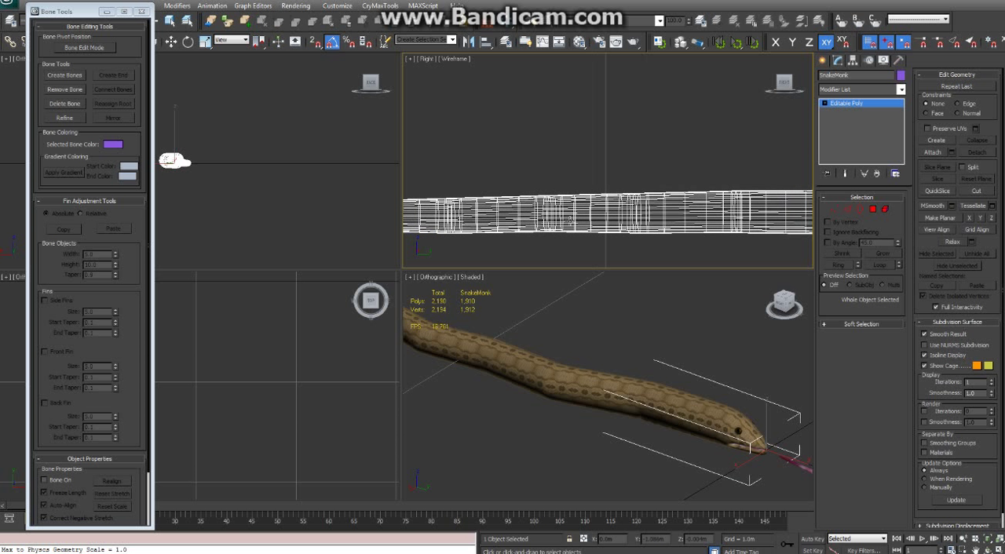
{"action": "scroll", "coordinate": [637, 218], "scroll_direction": "down", "scroll_amount": 3}
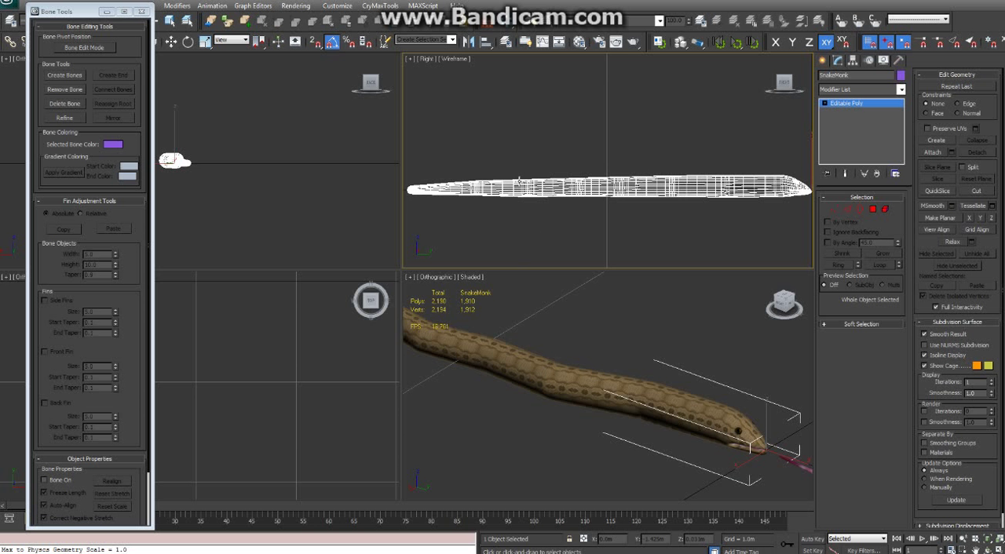
{"action": "scroll", "coordinate": [541, 210], "scroll_direction": "up", "scroll_amount": 4}
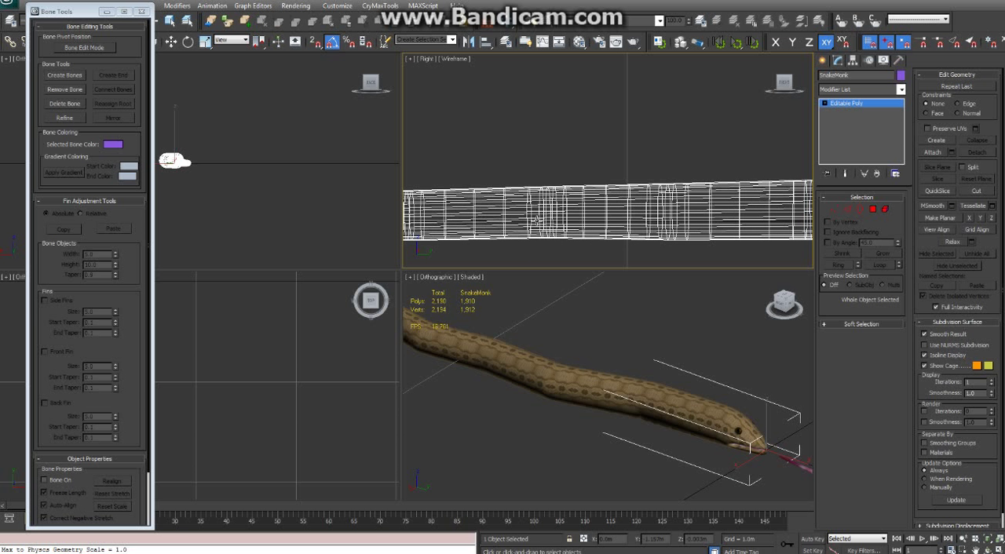
{"action": "middle_click_drag", "start_coordinate": [536, 221], "coordinate": [615, 206]}
{"action": "scroll", "coordinate": [561, 225], "scroll_direction": "down", "scroll_amount": 2}
{"action": "scroll", "coordinate": [610, 211], "scroll_direction": "down", "scroll_amount": 3}
{"action": "scroll", "coordinate": [631, 217], "scroll_direction": "up", "scroll_amount": 3}
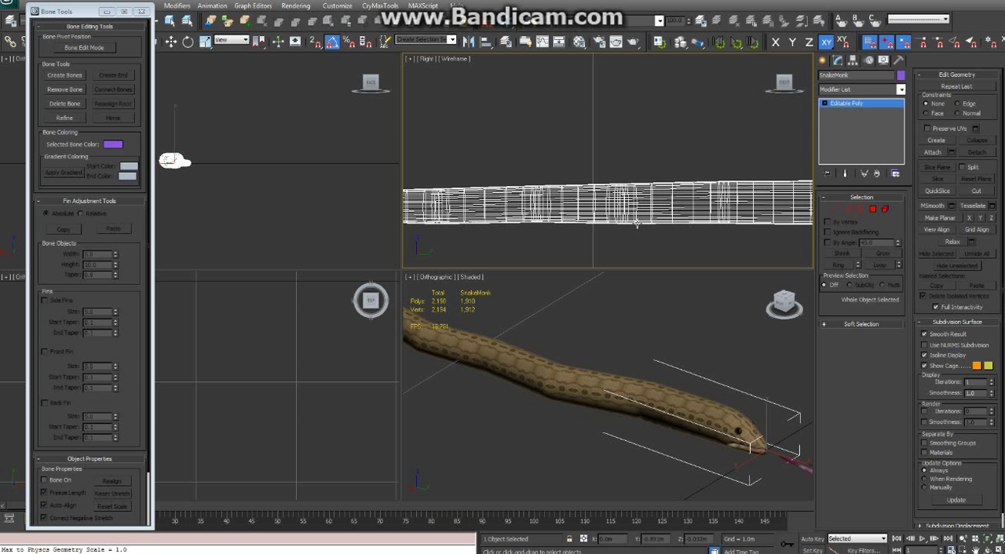
{"action": "middle_click_drag", "start_coordinate": [684, 211], "coordinate": [621, 217]}
{"action": "middle_click_drag", "start_coordinate": [757, 227], "coordinate": [628, 224]}
{"action": "middle_click_drag", "start_coordinate": [593, 293], "coordinate": [592, 314]}
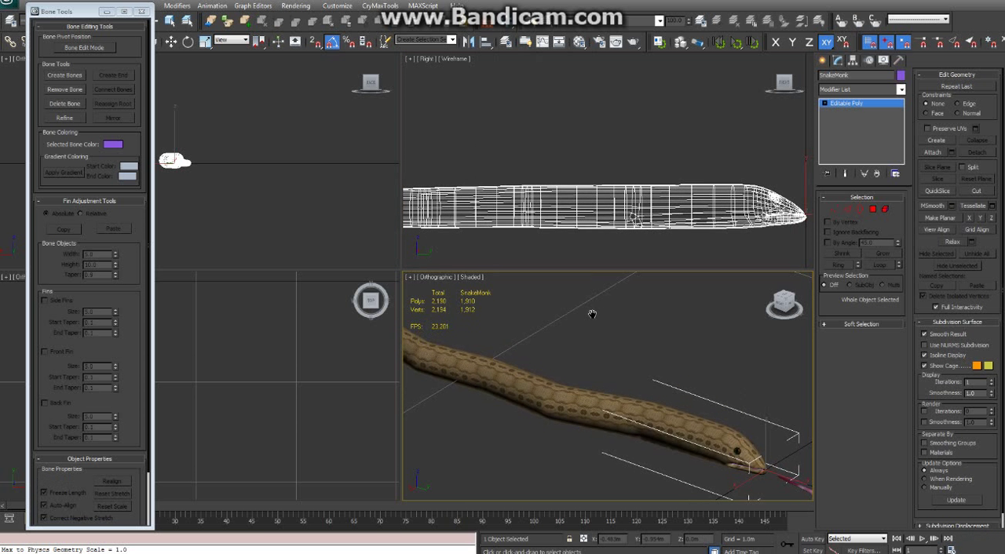
{"action": "scroll", "coordinate": [621, 208], "scroll_direction": "up", "scroll_amount": 1}
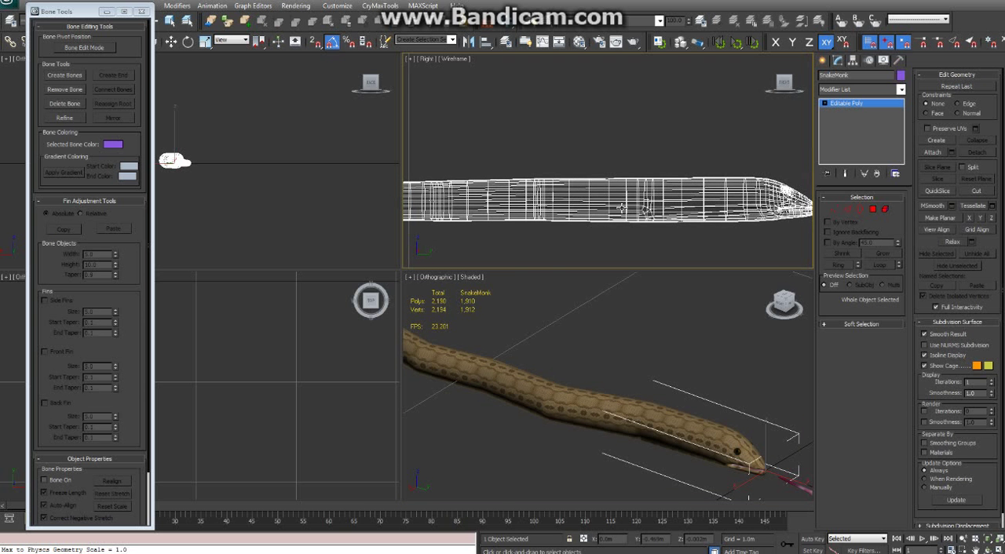
{"action": "middle_click_drag", "start_coordinate": [621, 208], "coordinate": [684, 214]}
{"action": "scroll", "coordinate": [641, 209], "scroll_direction": "down", "scroll_amount": 2}
{"action": "middle_click_drag", "start_coordinate": [604, 209], "coordinate": [570, 206]}
{"action": "scroll", "coordinate": [694, 222], "scroll_direction": "up", "scroll_amount": 3}
{"action": "scroll", "coordinate": [666, 216], "scroll_direction": "up", "scroll_amount": 2}
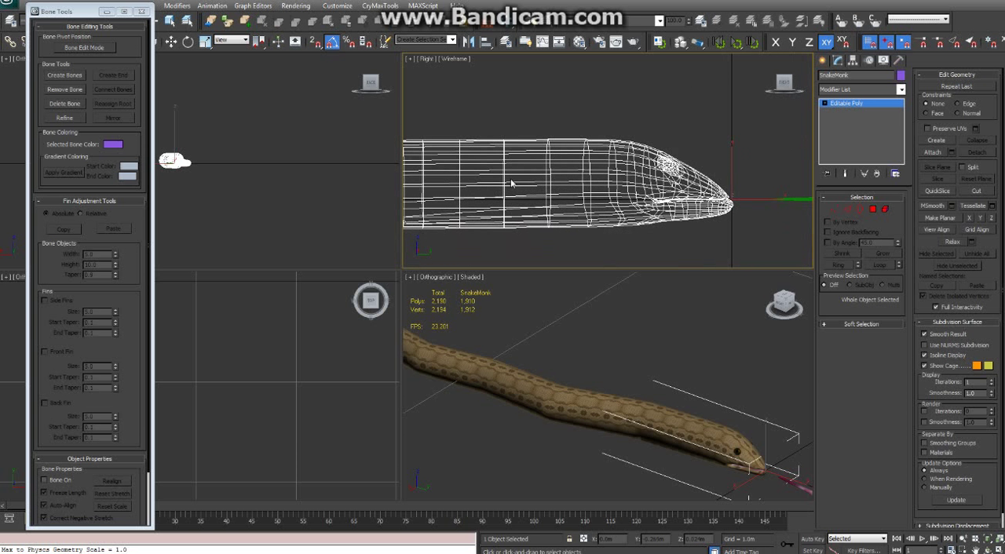
{"action": "middle_click_drag", "start_coordinate": [642, 199], "coordinate": [626, 202]}
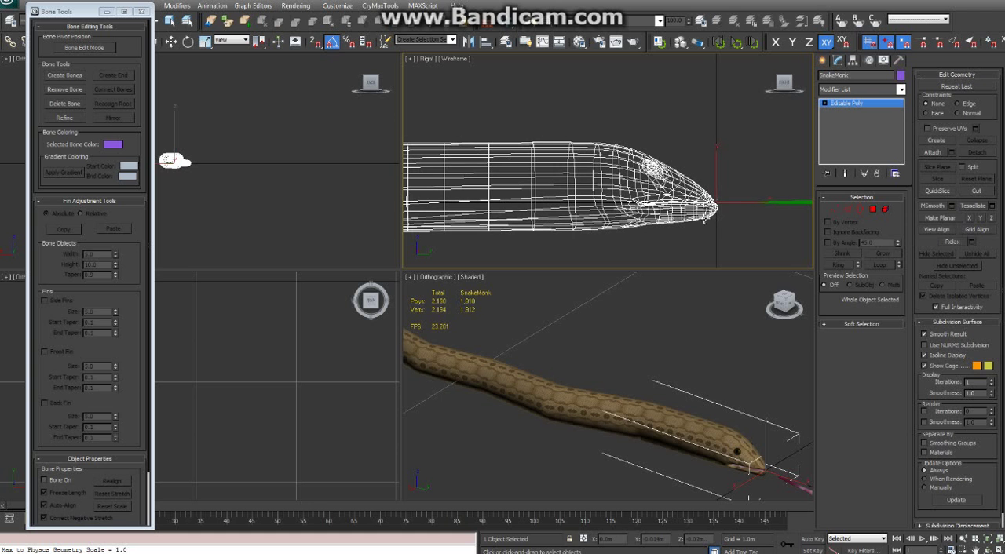
Examine the head outline and the spacing of the edge loops behind it in the Right view
{"action": "middle_click_drag", "start_coordinate": [683, 217], "coordinate": [661, 222]}
{"action": "middle_click_drag", "start_coordinate": [752, 233], "coordinate": [731, 228]}
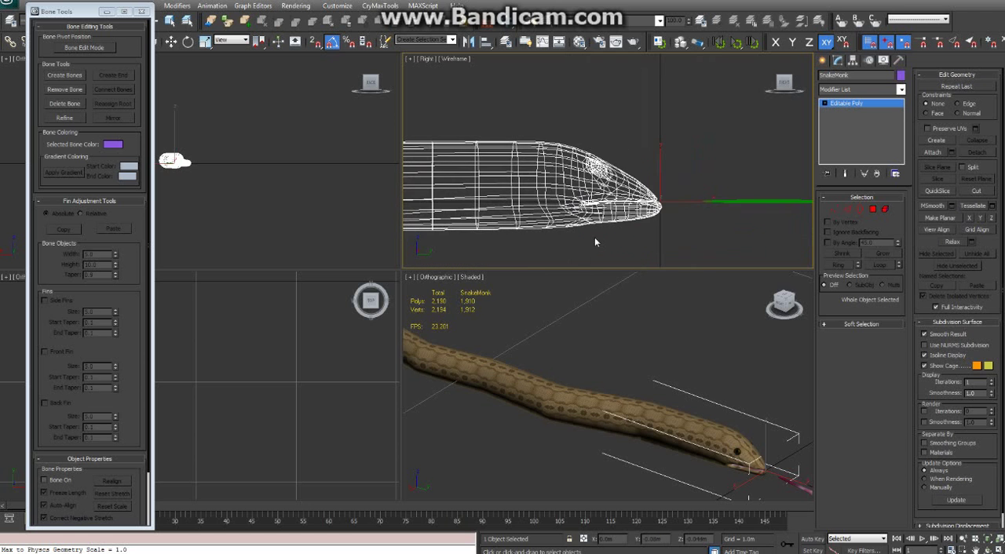
{"action": "middle_click_drag", "start_coordinate": [528, 231], "coordinate": [740, 217]}
{"action": "middle_click_drag", "start_coordinate": [549, 217], "coordinate": [790, 202]}
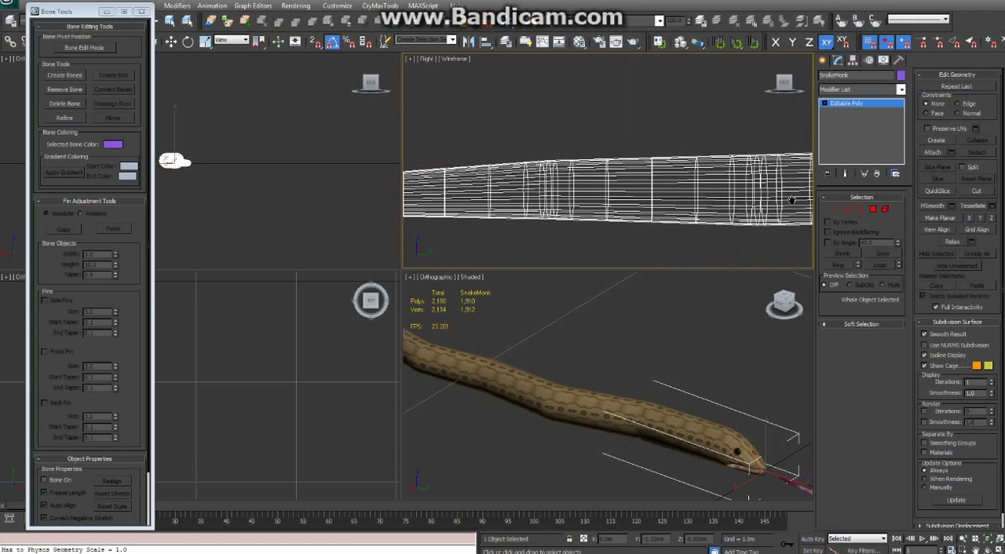
{"action": "middle_click_drag", "start_coordinate": [518, 206], "coordinate": [567, 195]}
{"action": "middle_click_drag", "start_coordinate": [628, 196], "coordinate": [447, 204]}
{"action": "middle_click_drag", "start_coordinate": [675, 204], "coordinate": [439, 200]}
{"action": "middle_click_drag", "start_coordinate": [777, 197], "coordinate": [543, 199]}
{"action": "scroll", "coordinate": [584, 204], "scroll_direction": "up", "scroll_amount": 3}
{"action": "middle_click_drag", "start_coordinate": [643, 220], "coordinate": [641, 197]}
Resize the viewports so the Right and shaded views are slightly wider, and frame the snake from its head in the Top view
{"action": "left_click_drag", "start_coordinate": [400, 270], "coordinate": [306, 274]}
{"action": "middle_click_drag", "start_coordinate": [212, 365], "coordinate": [252, 355]}
{"action": "scroll", "coordinate": [252, 354], "scroll_direction": "up", "scroll_amount": 4}
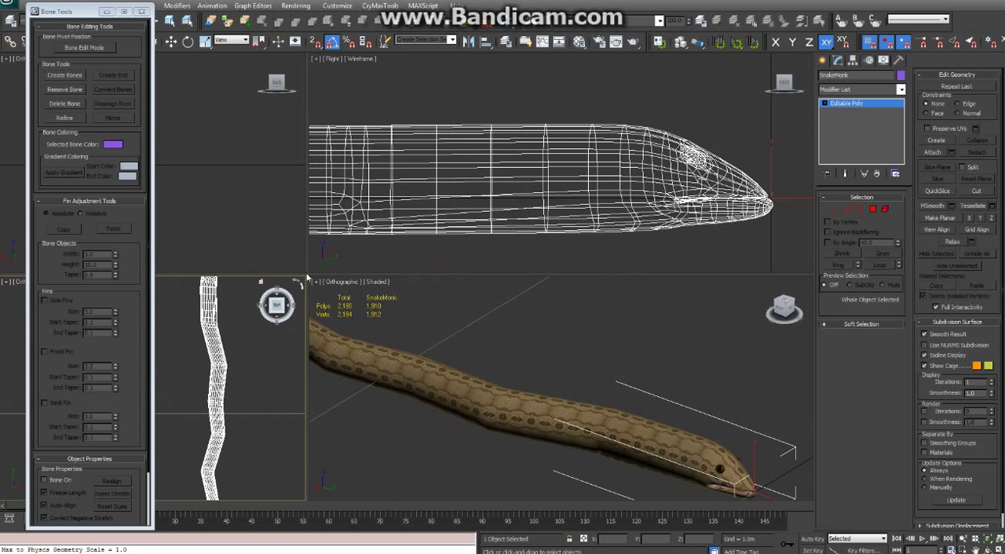
{"action": "left_click_drag", "start_coordinate": [306, 274], "coordinate": [370, 247]}
{"action": "middle_click_drag", "start_coordinate": [306, 264], "coordinate": [265, 310]}
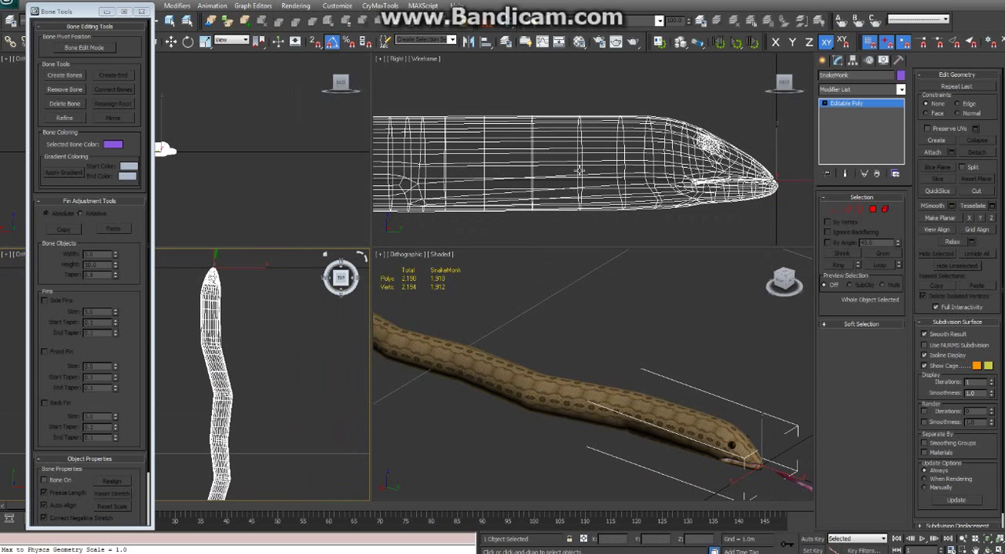
{"action": "middle_click_drag", "start_coordinate": [603, 179], "coordinate": [608, 180]}
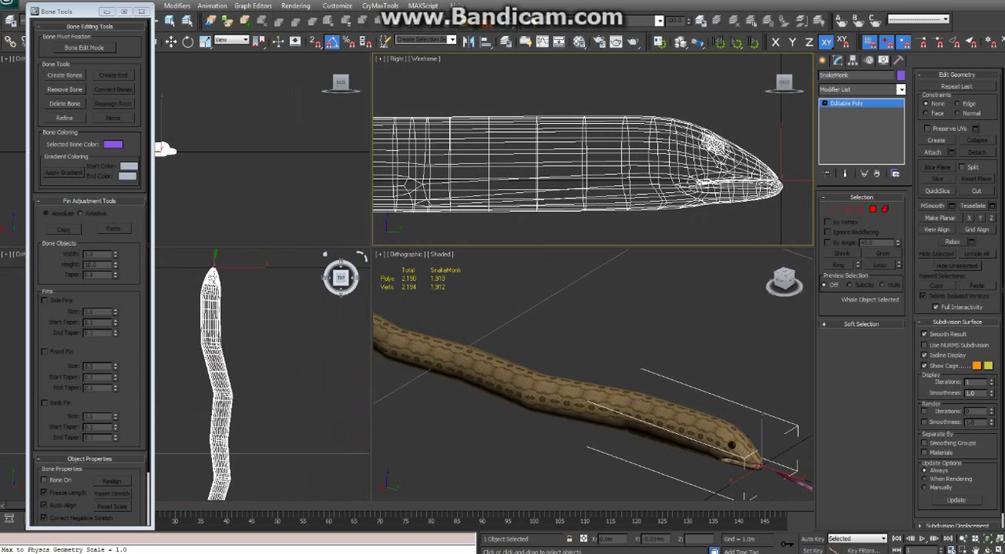
Start Create Bones, try test bones at the snake's head, and set the bone width to 0.031 m and height to 0.018 m
{"action": "left_click", "coordinate": [62, 76]}
{"action": "middle_click_drag", "start_coordinate": [644, 179], "coordinate": [683, 186]}
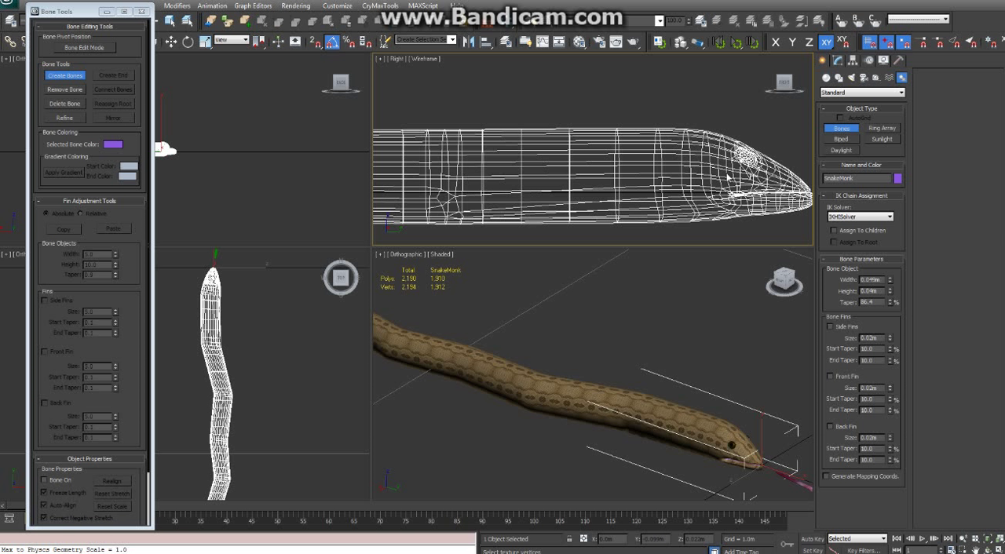
{"action": "middle_click_drag", "start_coordinate": [716, 176], "coordinate": [707, 178]}
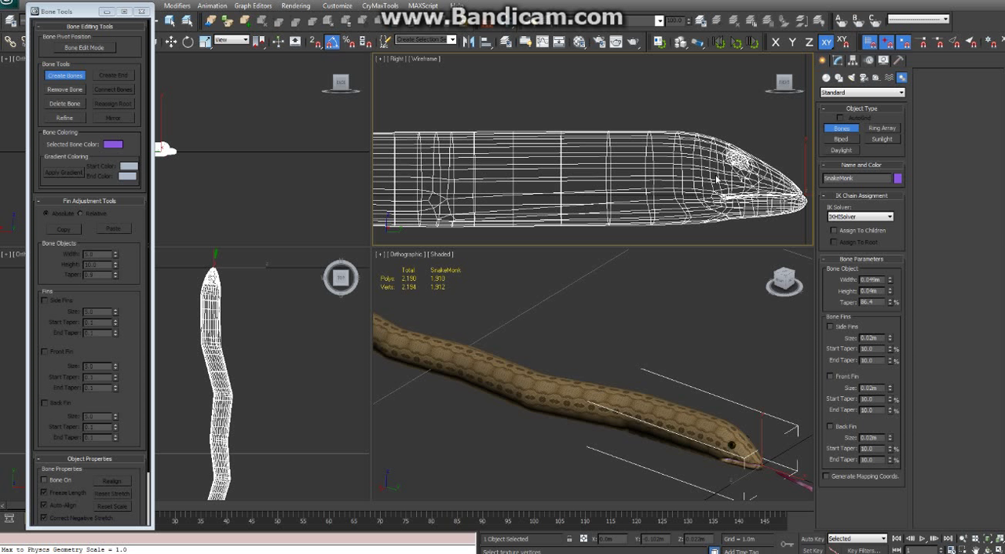
{"action": "left_click", "coordinate": [720, 176]}
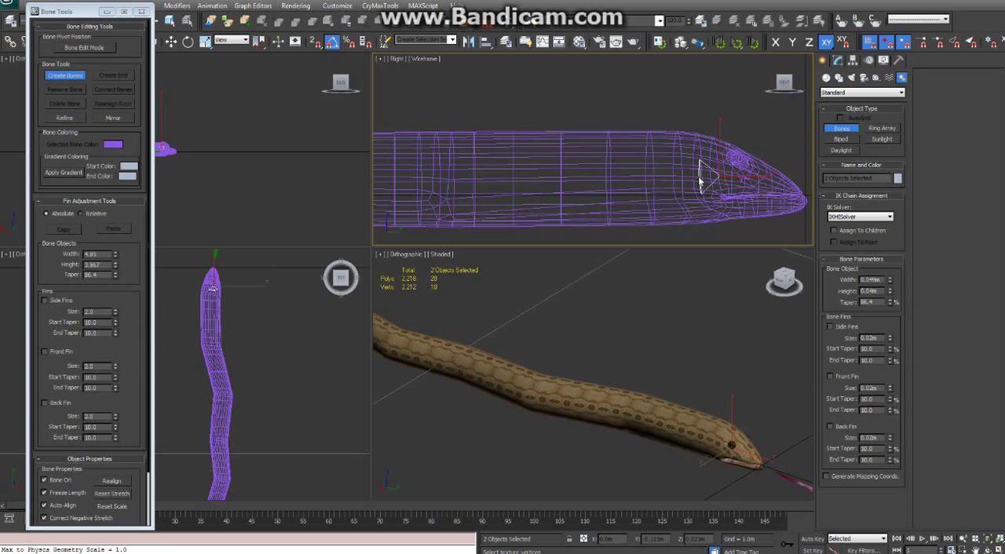
{"action": "right_click", "coordinate": [699, 179]}
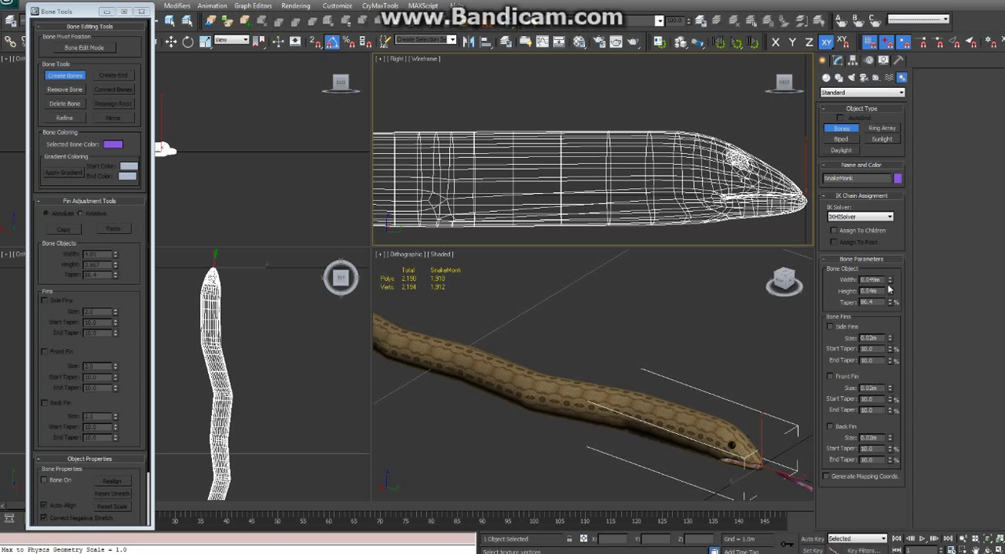
{"action": "left_click_drag", "start_coordinate": [888, 282], "coordinate": [899, 335]}
{"action": "left_click", "coordinate": [700, 180]}
{"action": "left_click_drag", "start_coordinate": [890, 290], "coordinate": [890, 269]}
Draw a bone chain in the Right view from behind the snake's eye toward the tail, placing joints at the edge loops
{"action": "left_click", "coordinate": [727, 182]}
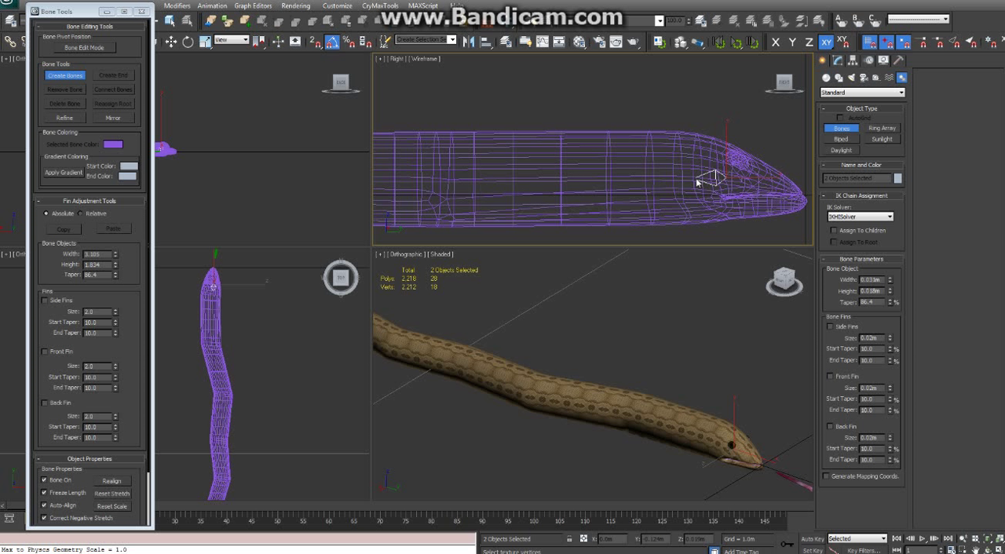
{"action": "left_click", "coordinate": [696, 181]}
{"action": "left_click", "coordinate": [651, 183]}
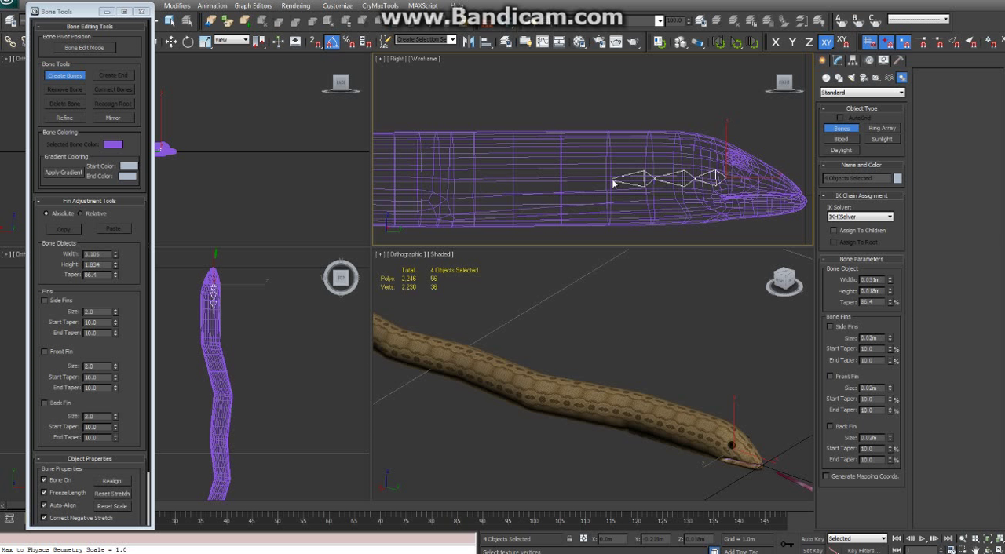
{"action": "left_click", "coordinate": [600, 182]}
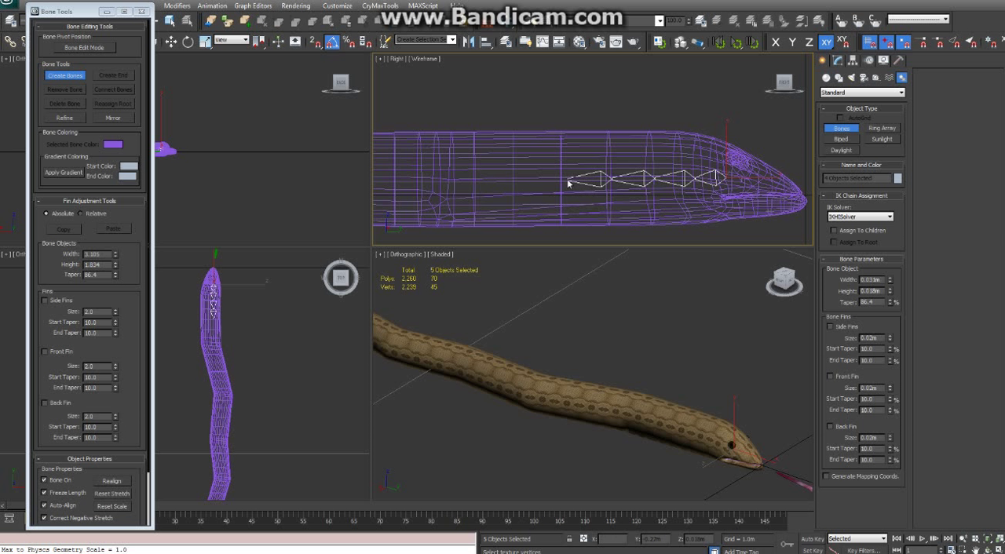
{"action": "left_click", "coordinate": [559, 181]}
{"action": "left_click", "coordinate": [515, 182]}
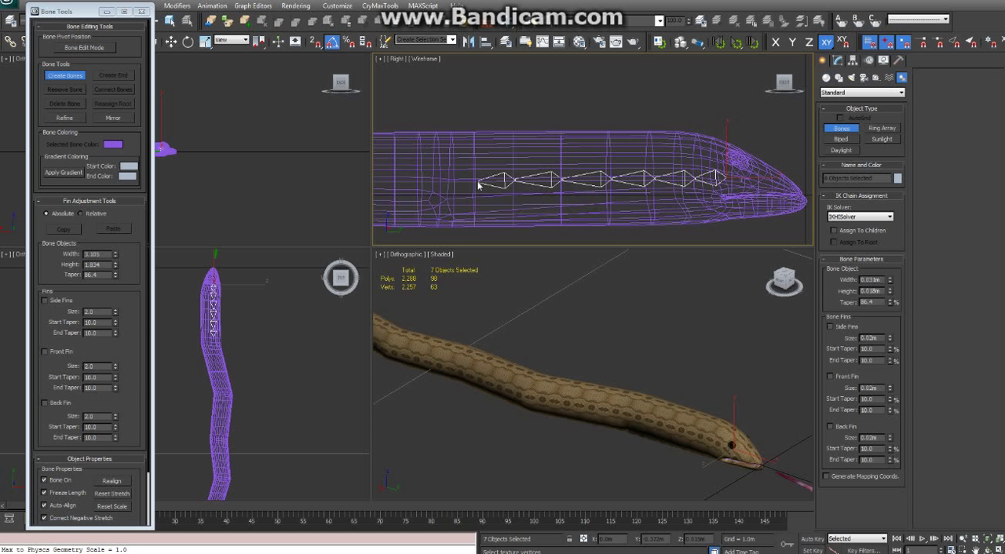
{"action": "left_click", "coordinate": [475, 183]}
{"action": "left_click", "coordinate": [441, 183]}
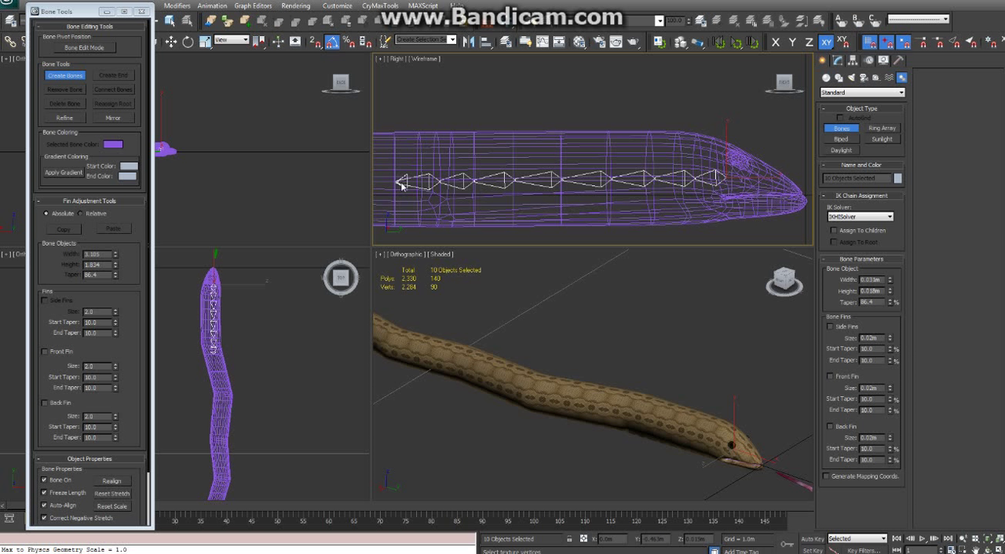
{"action": "right_click", "coordinate": [398, 185]}
Undo the small end bone of the chain and a trial bone drawn from its tip
{"action": "middle_click_drag", "start_coordinate": [443, 187], "coordinate": [608, 217]}
{"action": "key", "text": "ctrl+z"}
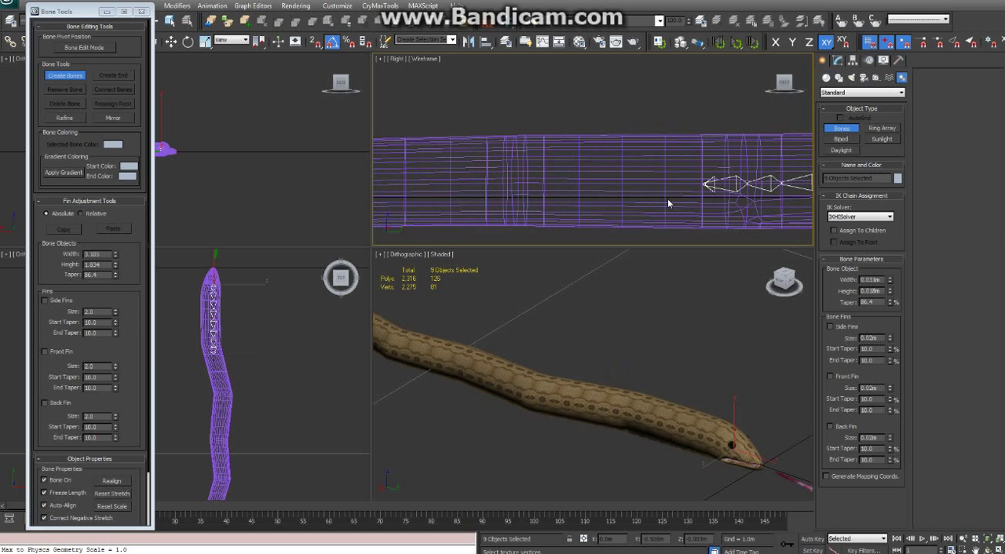
{"action": "left_click", "coordinate": [703, 185]}
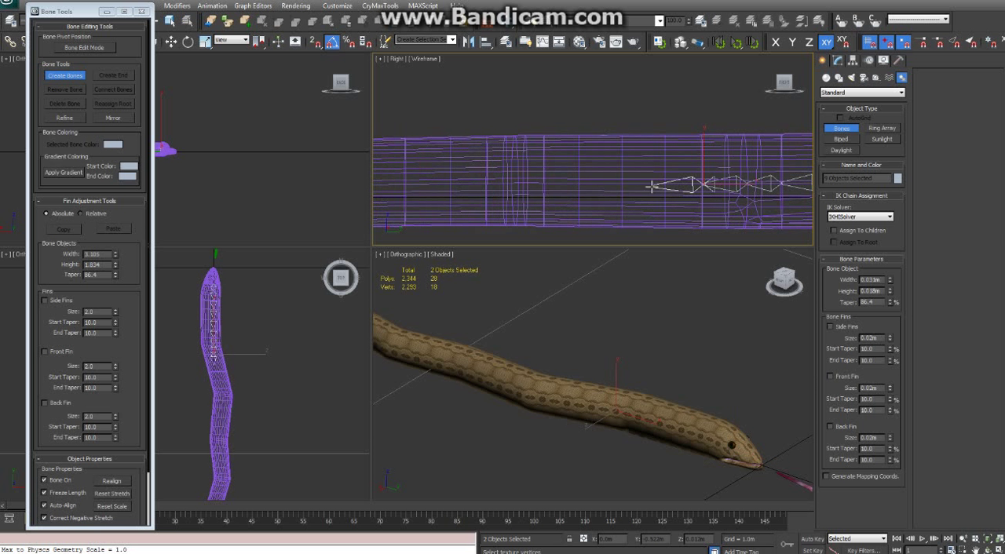
{"action": "right_click", "coordinate": [648, 190]}
{"action": "key", "text": "ctrl+z"}
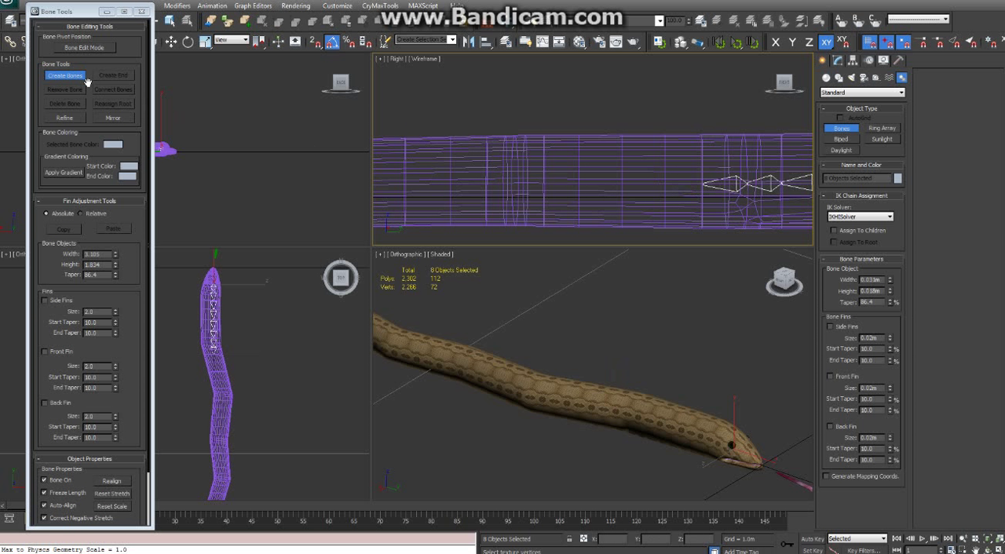
Widen the Right and shaded viewports across almost the full screen width to show more of the snake's body
{"action": "scroll", "coordinate": [573, 174], "scroll_direction": "down", "scroll_amount": 3}
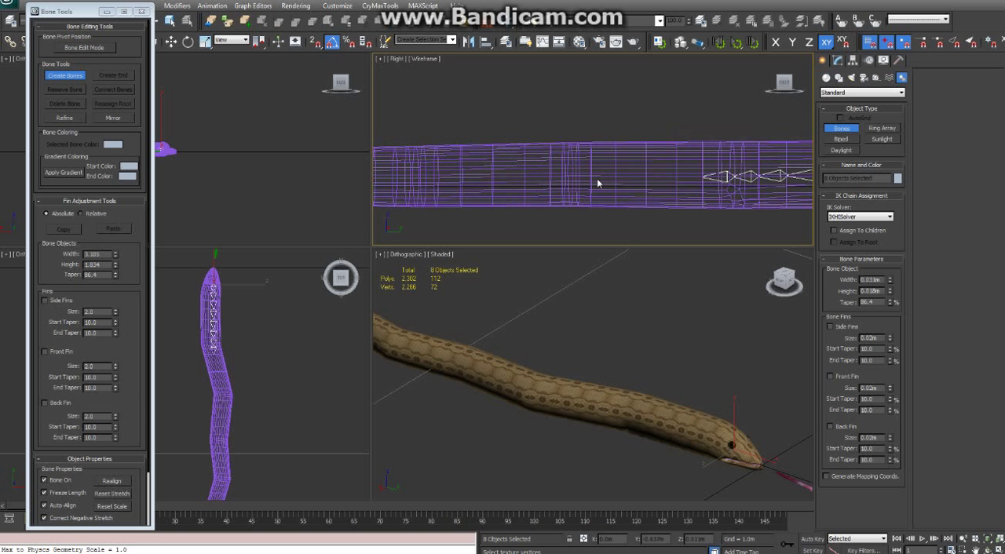
{"action": "middle_click_drag", "start_coordinate": [659, 170], "coordinate": [632, 184]}
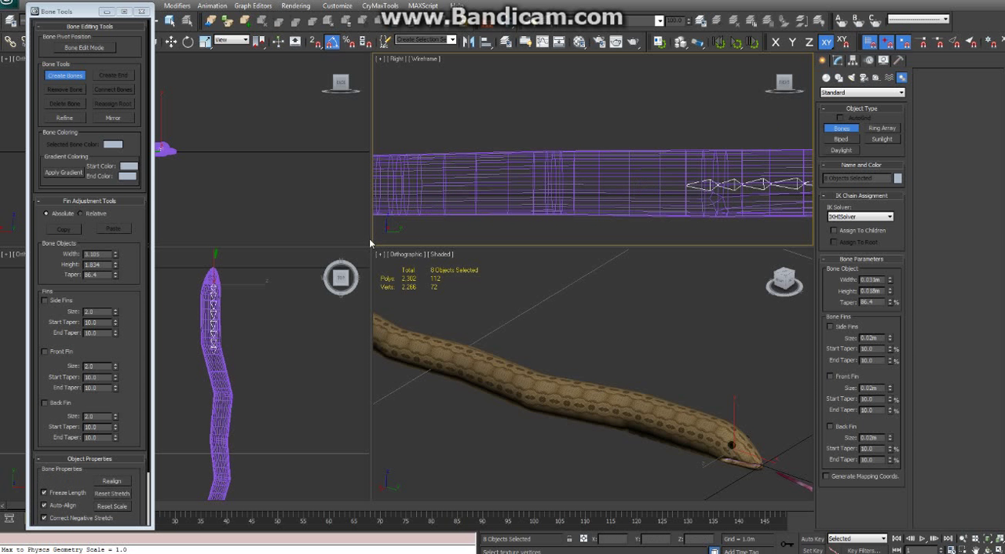
{"action": "left_click_drag", "start_coordinate": [114, 252], "coordinate": [82, 251]}
{"action": "middle_click_drag", "start_coordinate": [468, 205], "coordinate": [496, 197]}
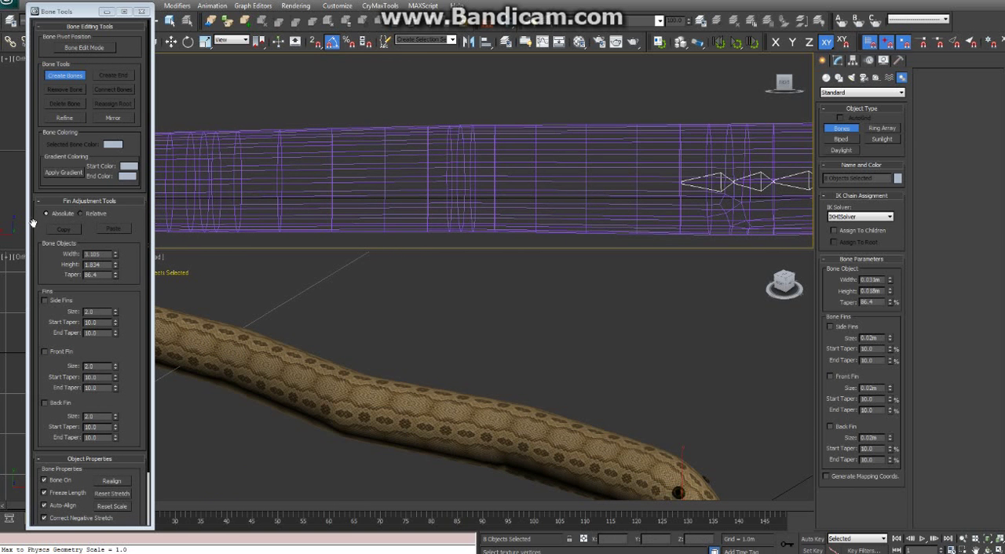
Continue the bone chain from its last bone toward the tail, placing joints at the edge loops through the next dense loop group
{"action": "scroll", "coordinate": [414, 207], "scroll_direction": "down", "scroll_amount": 3}
{"action": "scroll", "coordinate": [443, 209], "scroll_direction": "down", "scroll_amount": 3}
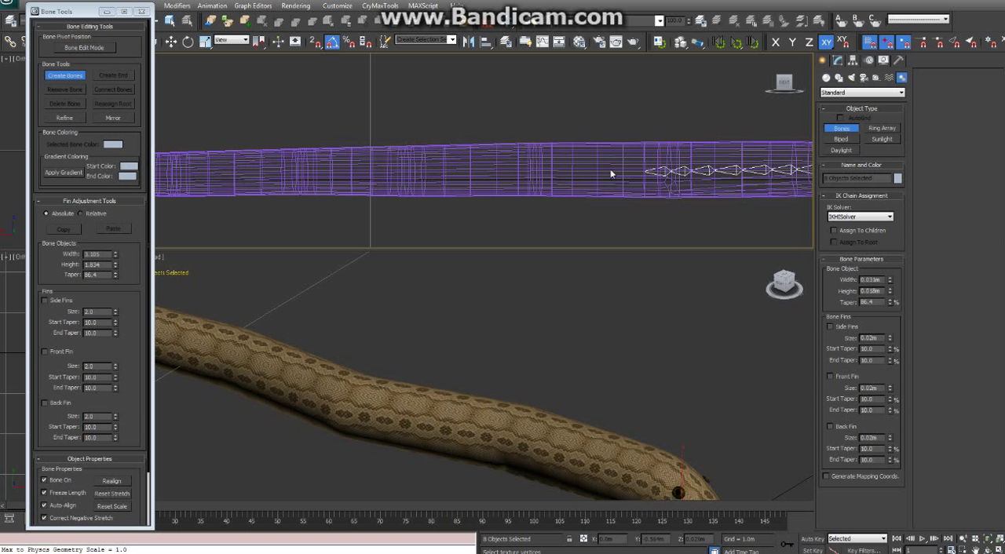
{"action": "scroll", "coordinate": [633, 176], "scroll_direction": "up", "scroll_amount": 2}
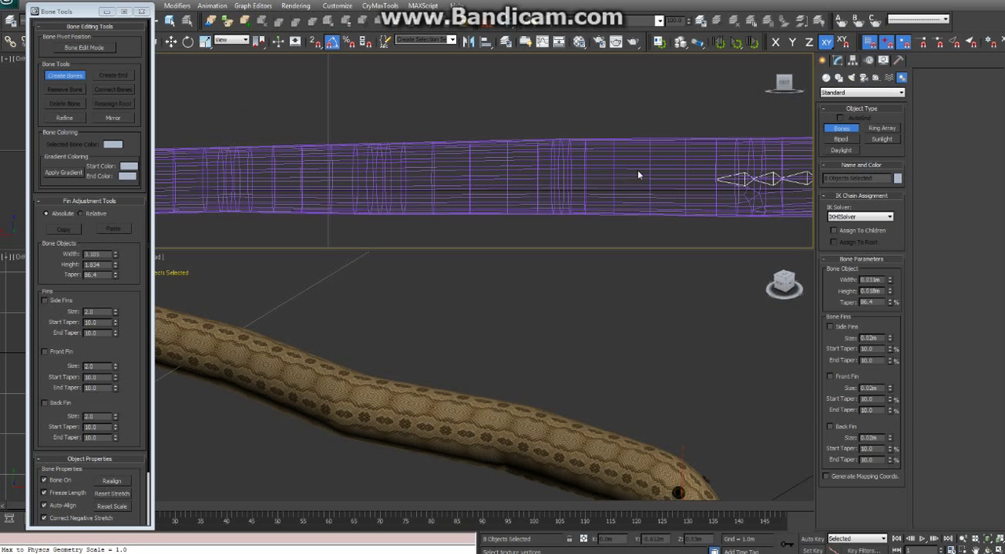
{"action": "middle_click_drag", "start_coordinate": [718, 168], "coordinate": [693, 147]}
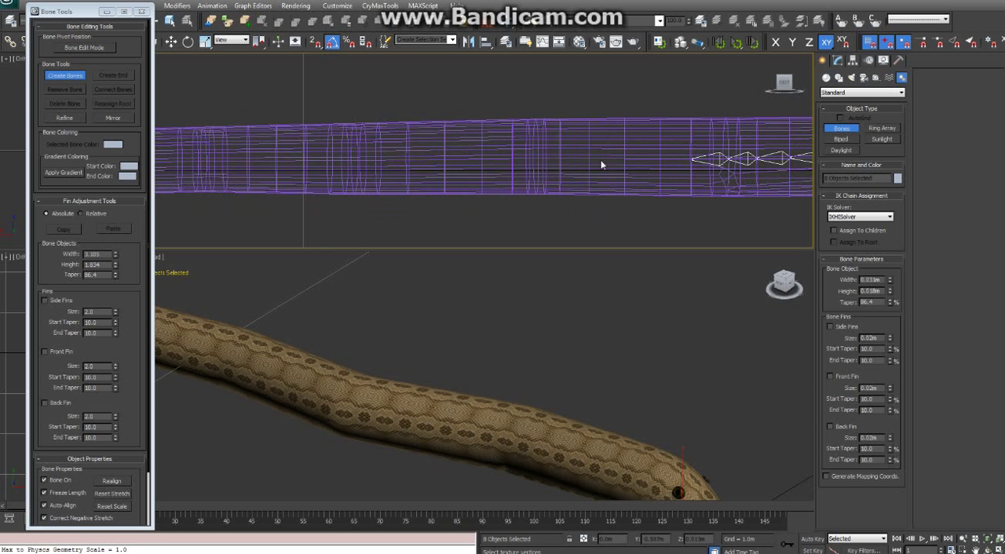
{"action": "scroll", "coordinate": [641, 168], "scroll_direction": "up", "scroll_amount": 3}
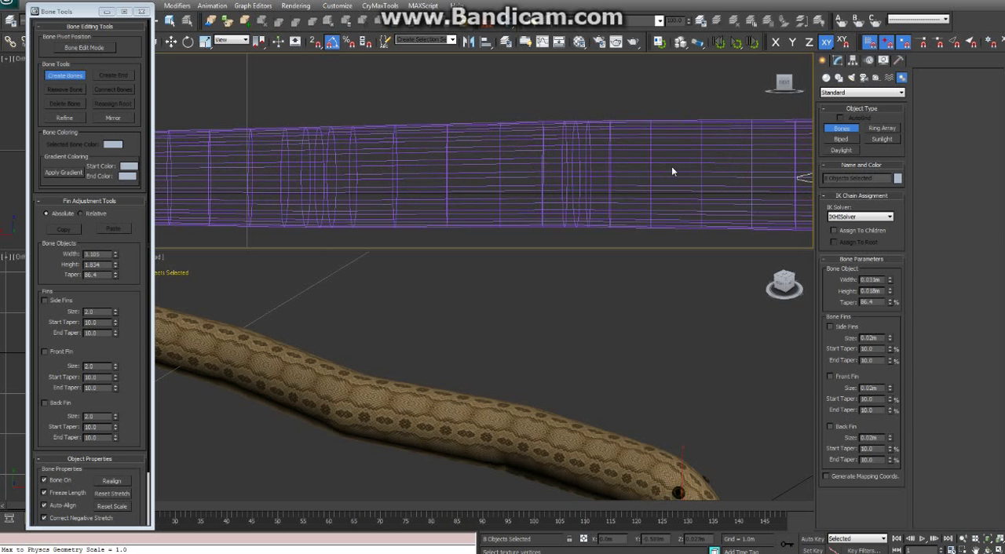
{"action": "scroll", "coordinate": [671, 170], "scroll_direction": "down", "scroll_amount": 2}
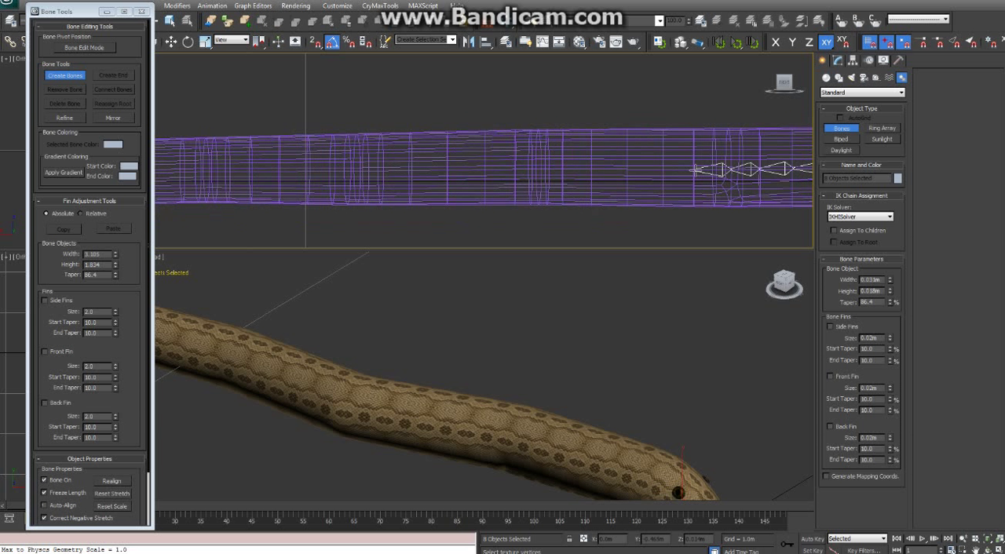
{"action": "left_click", "coordinate": [693, 169]}
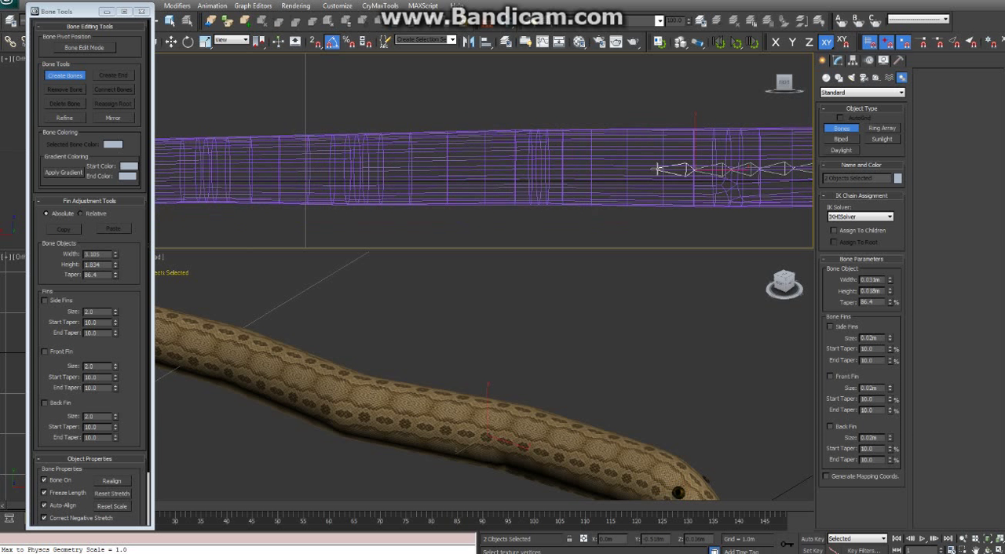
{"action": "left_click", "coordinate": [628, 170], "text": "ctrl"}
{"action": "left_click", "coordinate": [595, 170], "text": "ctrl"}
{"action": "left_click", "coordinate": [568, 170], "text": "ctrl"}
{"action": "left_click", "coordinate": [544, 170], "text": "ctrl"}
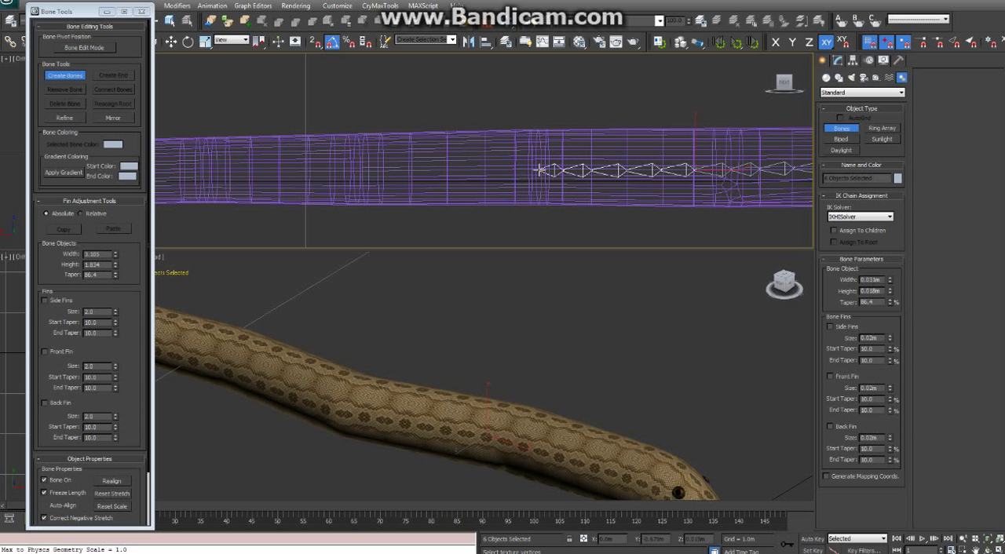
{"action": "left_click", "coordinate": [518, 169], "text": "ctrl"}
{"action": "left_click", "coordinate": [488, 170], "text": "ctrl"}
{"action": "left_click", "coordinate": [459, 170], "text": "ctrl"}
{"action": "left_click", "coordinate": [427, 169], "text": "ctrl"}
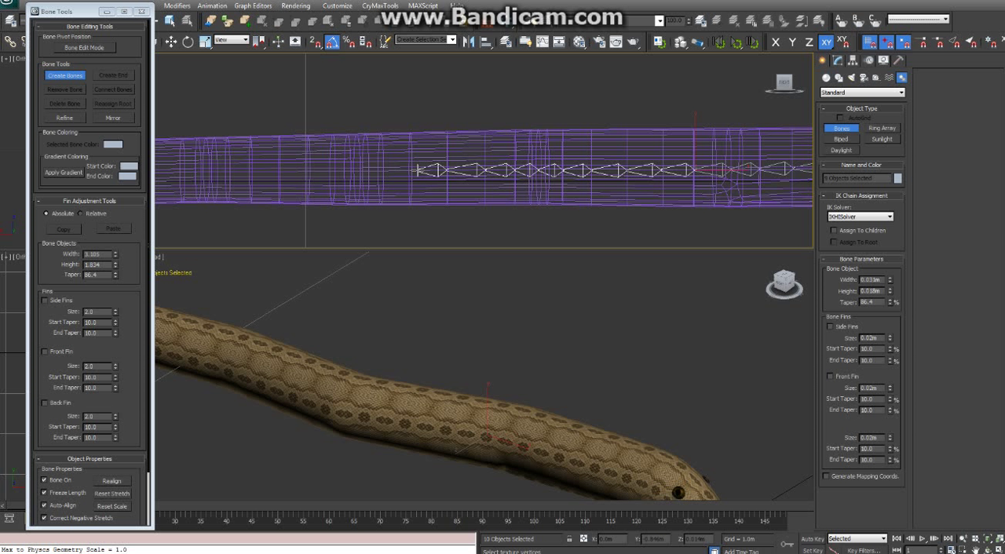
Extend the chain through the following two dense loop groups toward the tail and end it there
{"action": "left_click", "coordinate": [397, 170], "text": "ctrl"}
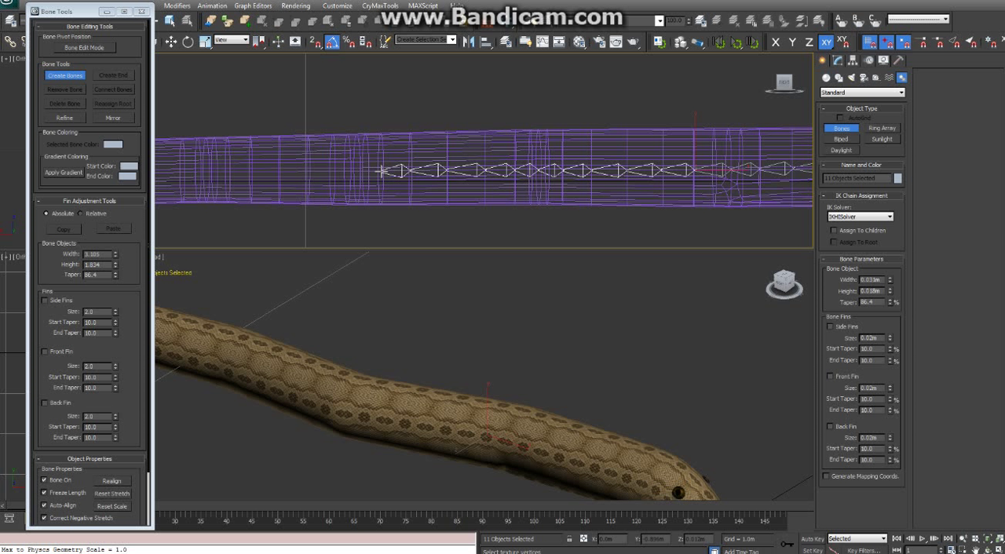
{"action": "left_click", "coordinate": [355, 170], "text": "ctrl"}
{"action": "left_click", "coordinate": [325, 170], "text": "ctrl"}
{"action": "left_click", "coordinate": [279, 171], "text": "ctrl"}
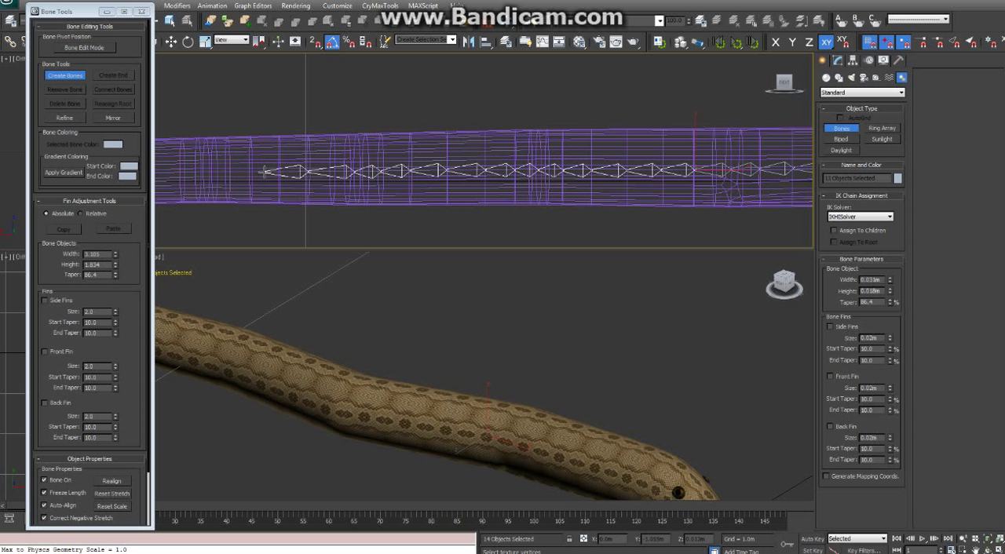
{"action": "left_click", "coordinate": [262, 171], "text": "ctrl"}
{"action": "left_click", "coordinate": [236, 172], "text": "ctrl"}
{"action": "left_click", "coordinate": [212, 171], "text": "ctrl"}
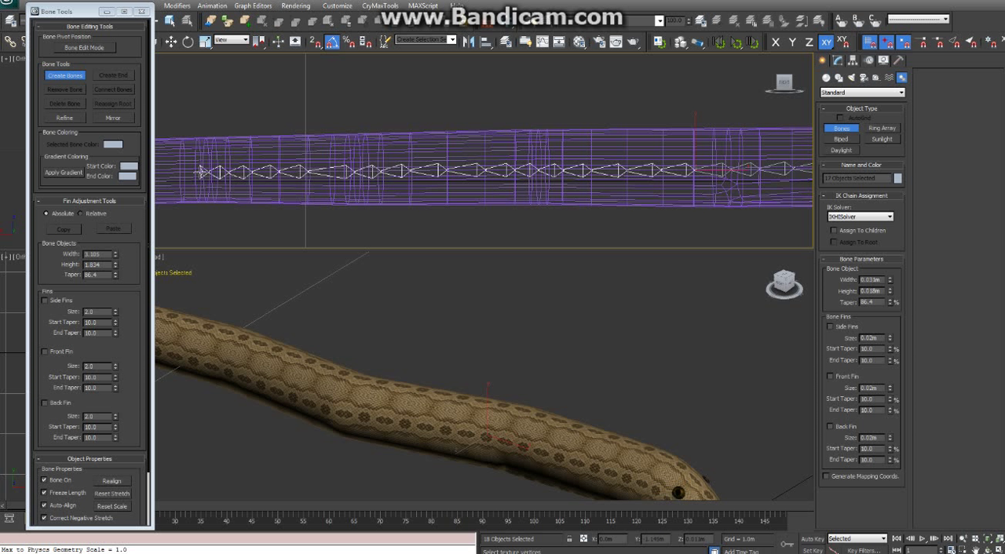
{"action": "left_click", "coordinate": [184, 172], "text": "ctrl"}
{"action": "left_click", "coordinate": [182, 172]}
{"action": "right_click", "coordinate": [158, 172]}
Remove the small end bone at the tail-side tip of the chain
{"action": "middle_click_drag", "start_coordinate": [270, 206], "coordinate": [542, 202]}
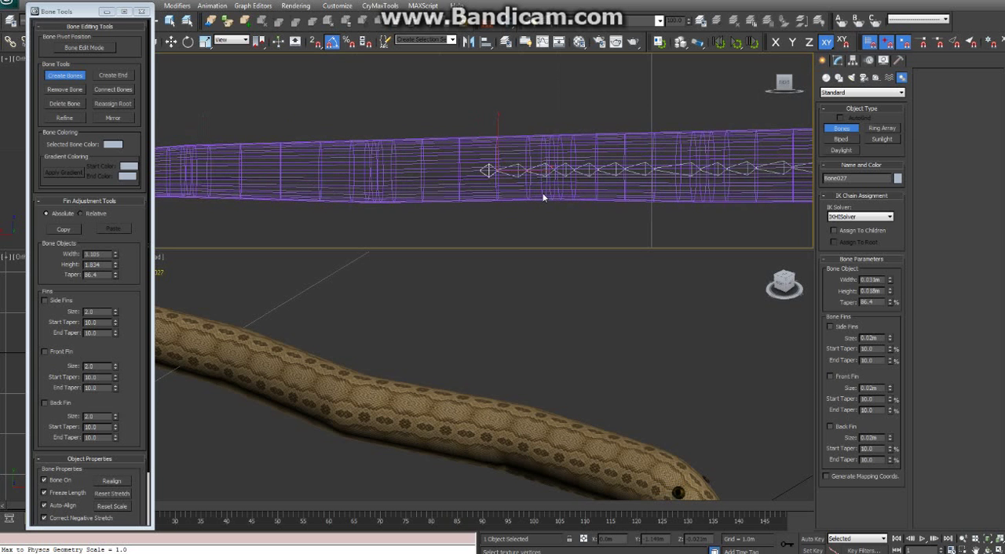
{"action": "key", "text": "Delete"}
{"action": "left_click", "coordinate": [497, 174]}
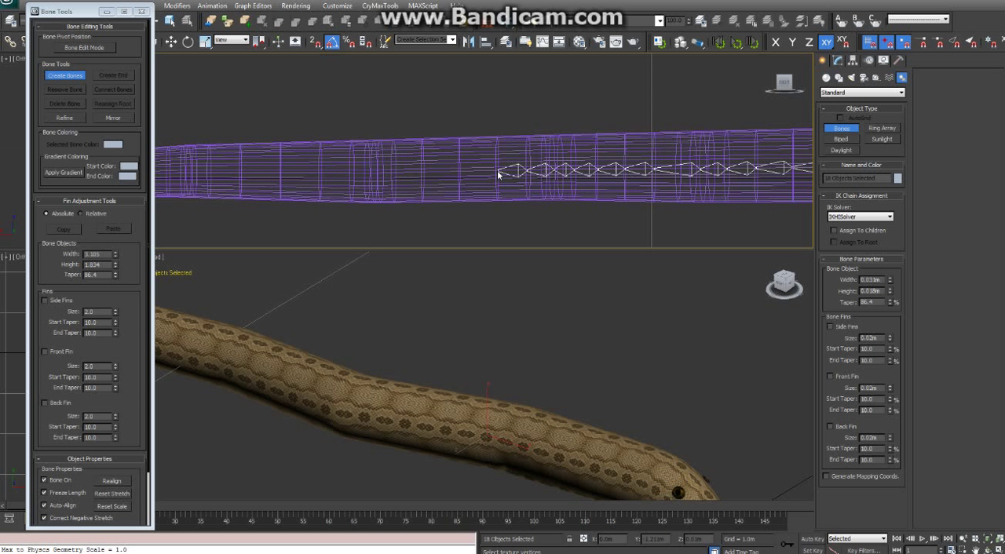
Continue the bone chain from its last bone toward the tail, placing joints at the edge loops through and just past the next dense loop group
{"action": "left_click", "coordinate": [497, 173]}
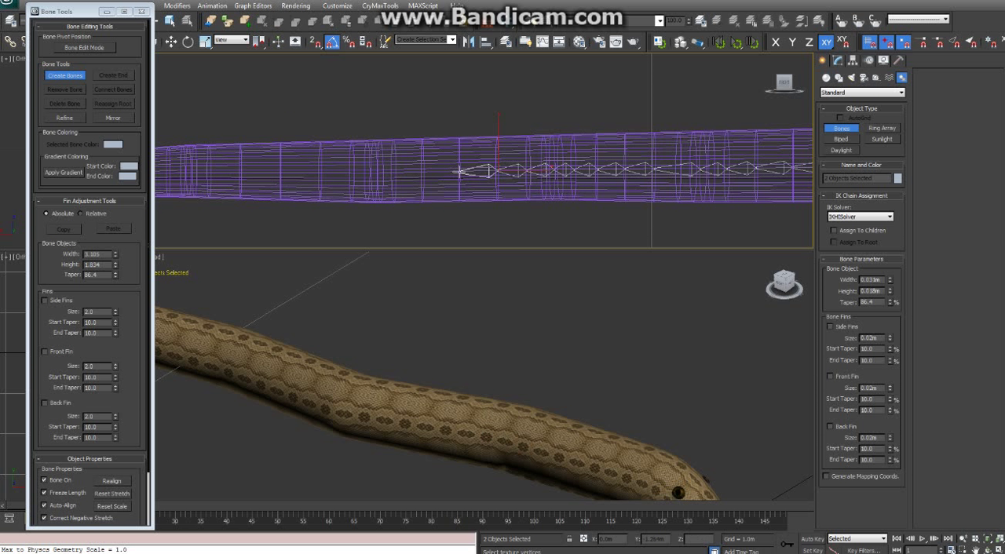
{"action": "left_click", "coordinate": [459, 171]}
{"action": "left_click", "coordinate": [390, 172]}
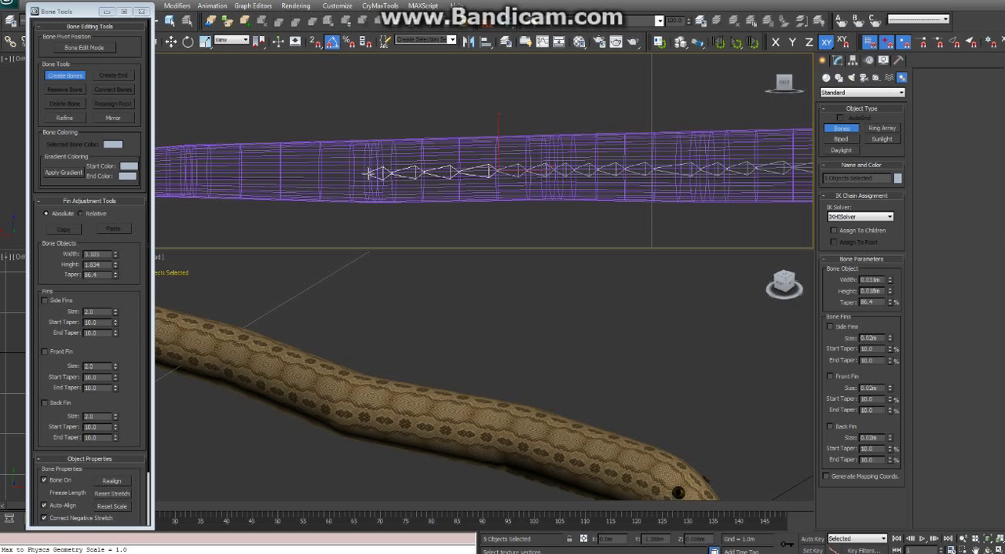
{"action": "left_click", "coordinate": [350, 173]}
{"action": "left_click", "coordinate": [321, 172]}
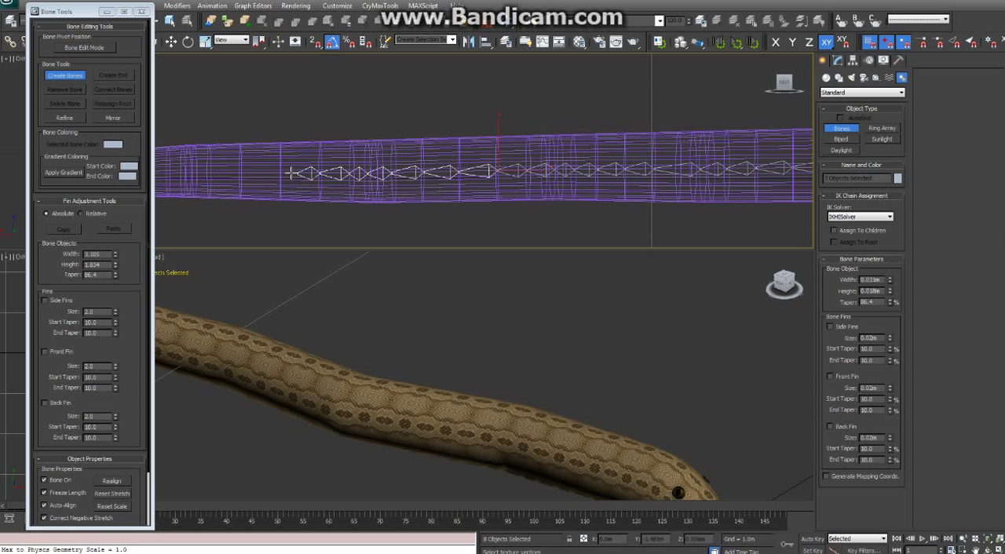
Extend the chain through the last dense loop group before the tail, end it there and remove its small end bone
{"action": "left_click", "coordinate": [284, 172]}
{"action": "left_click", "coordinate": [240, 174]}
{"action": "left_click", "coordinate": [238, 174]}
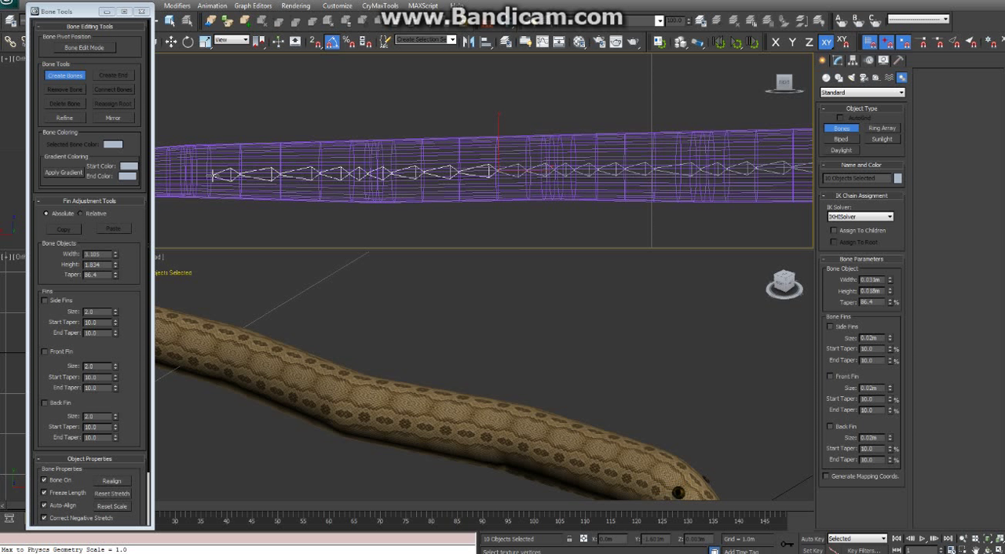
{"action": "left_click", "coordinate": [209, 175]}
{"action": "left_click", "coordinate": [190, 175]}
{"action": "right_click", "coordinate": [162, 174]}
{"action": "middle_click_drag", "start_coordinate": [208, 212], "coordinate": [571, 216]}
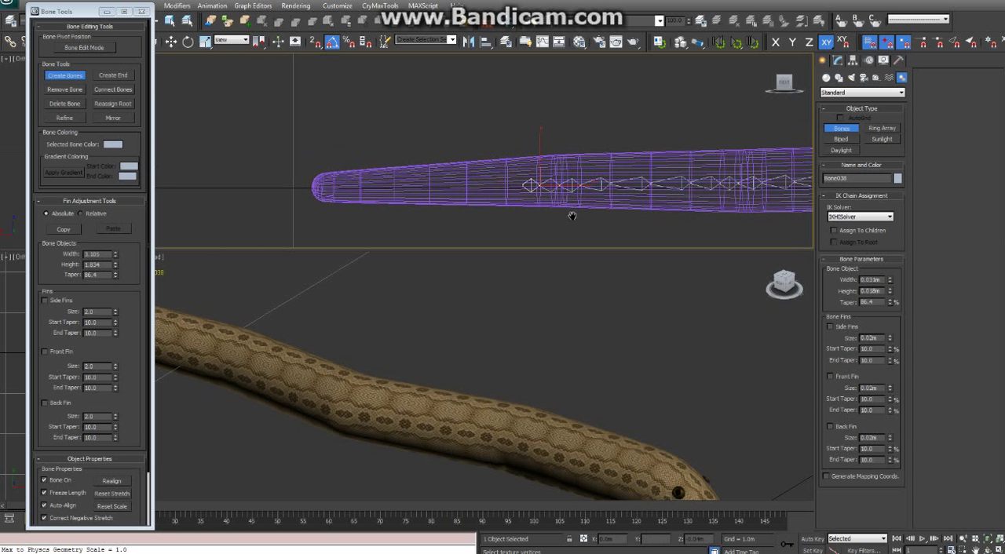
{"action": "key", "text": "ctrl+z"}
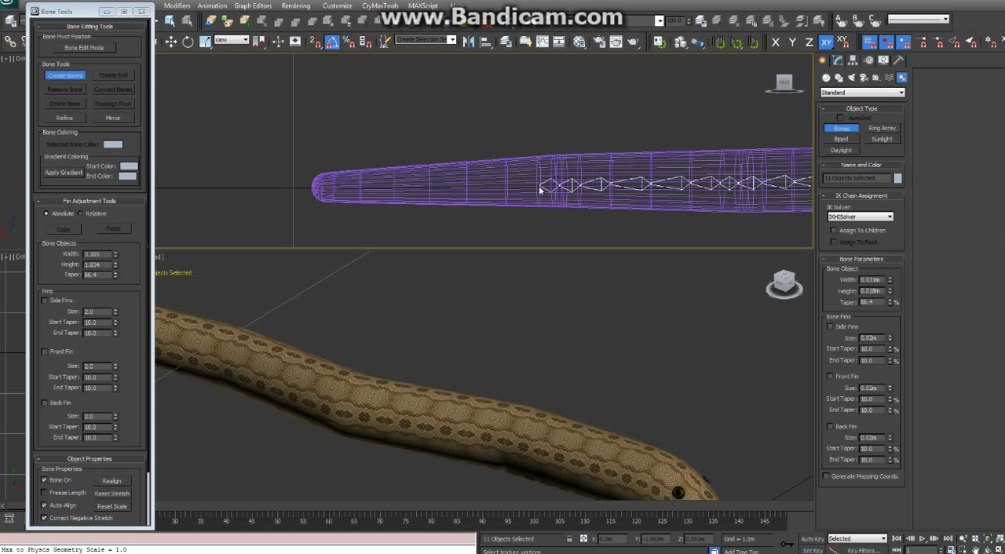
Extend the bone chain along the tapering tail's edge loops to the tail tip and finish it with an end bone
{"action": "left_click", "coordinate": [540, 185]}
{"action": "left_click", "coordinate": [506, 186]}
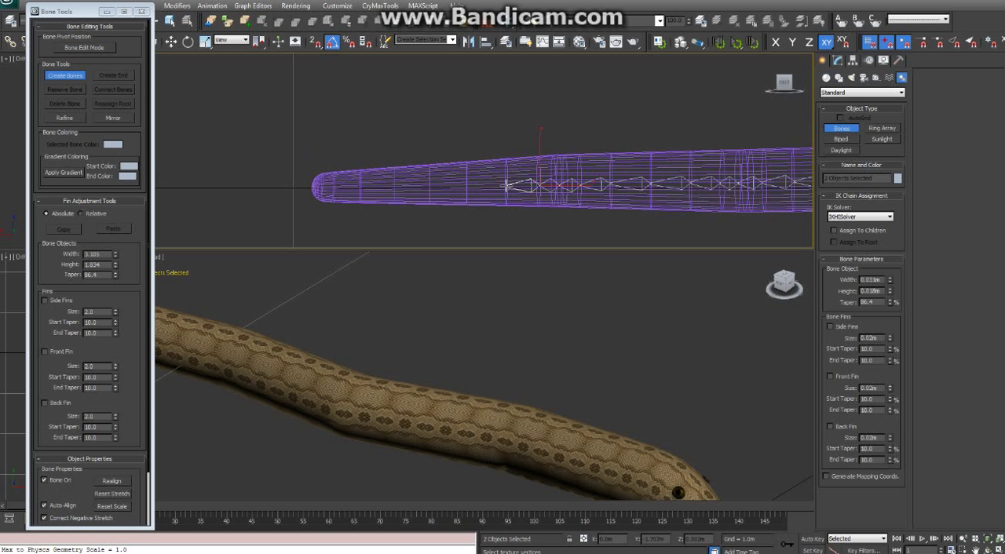
{"action": "left_click", "coordinate": [463, 186]}
{"action": "left_click", "coordinate": [427, 187]}
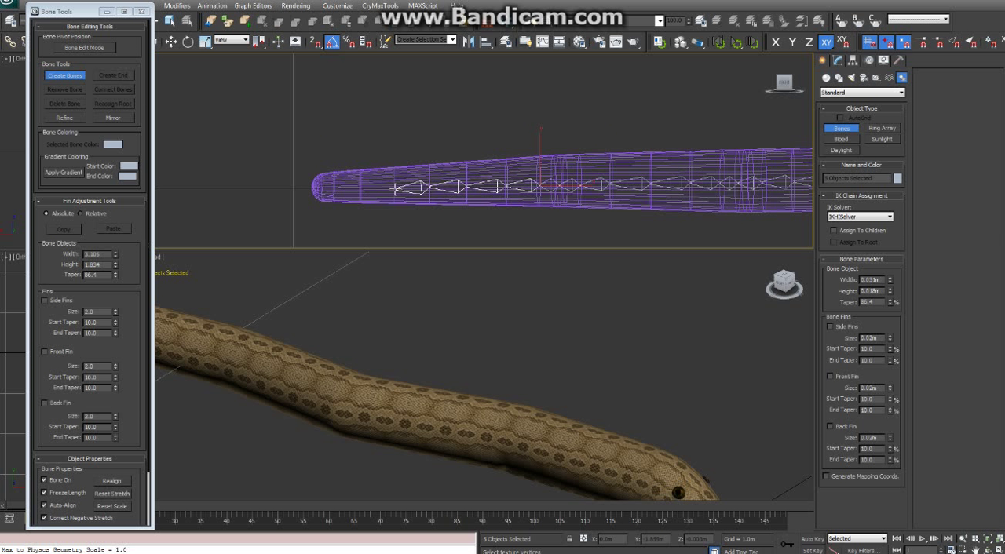
{"action": "left_click", "coordinate": [394, 187]}
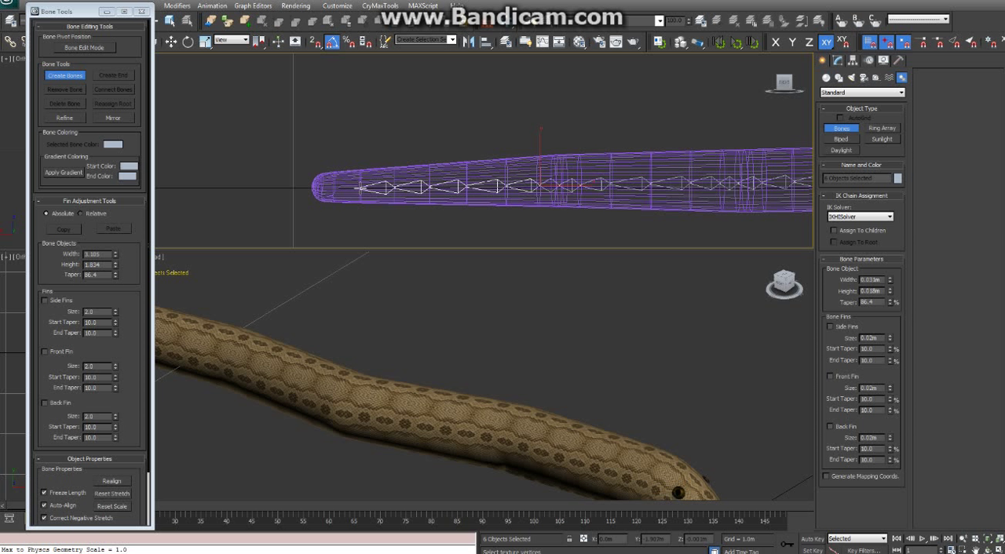
{"action": "left_click", "coordinate": [359, 186]}
{"action": "left_click", "coordinate": [333, 188]}
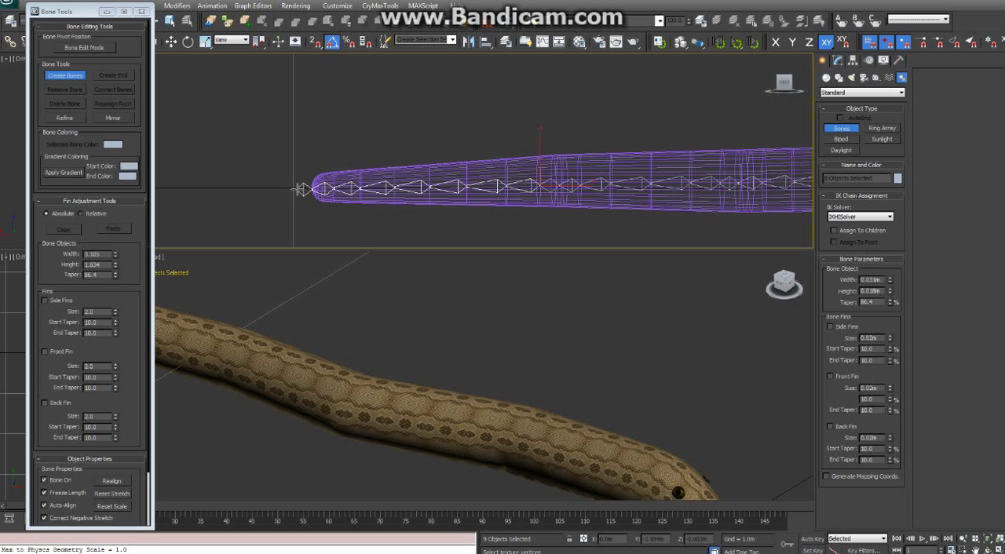
{"action": "right_click", "coordinate": [303, 189]}
Inspect the bone chain along the whole snake body between the tail tip and the head
{"action": "middle_click_drag", "start_coordinate": [511, 198], "coordinate": [269, 187]}
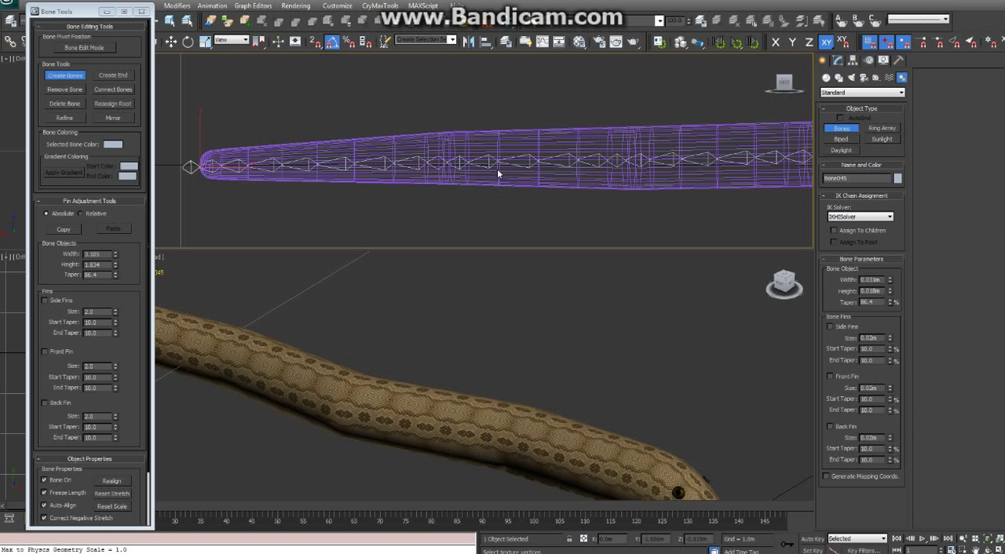
{"action": "middle_click_drag", "start_coordinate": [576, 169], "coordinate": [564, 166]}
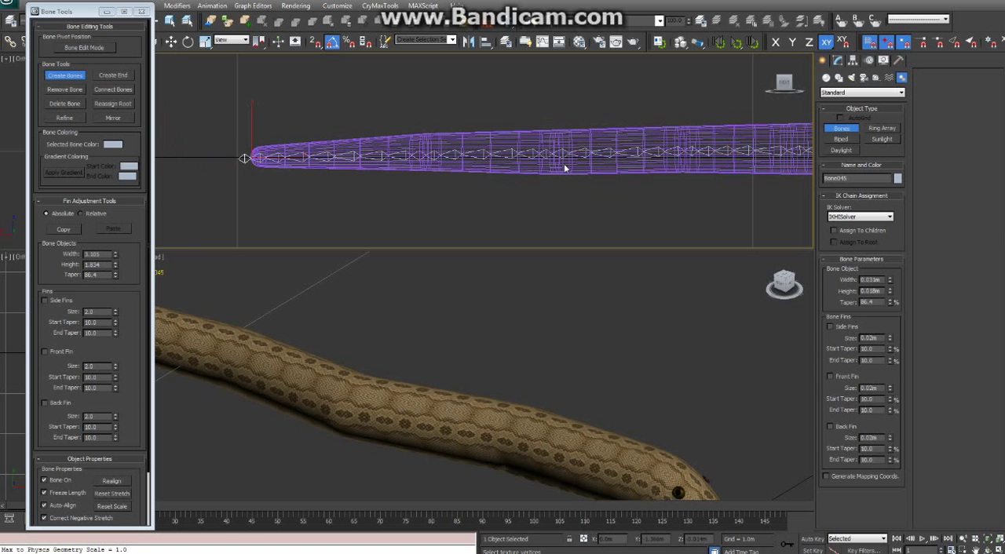
{"action": "middle_click_drag", "start_coordinate": [564, 161], "coordinate": [525, 165]}
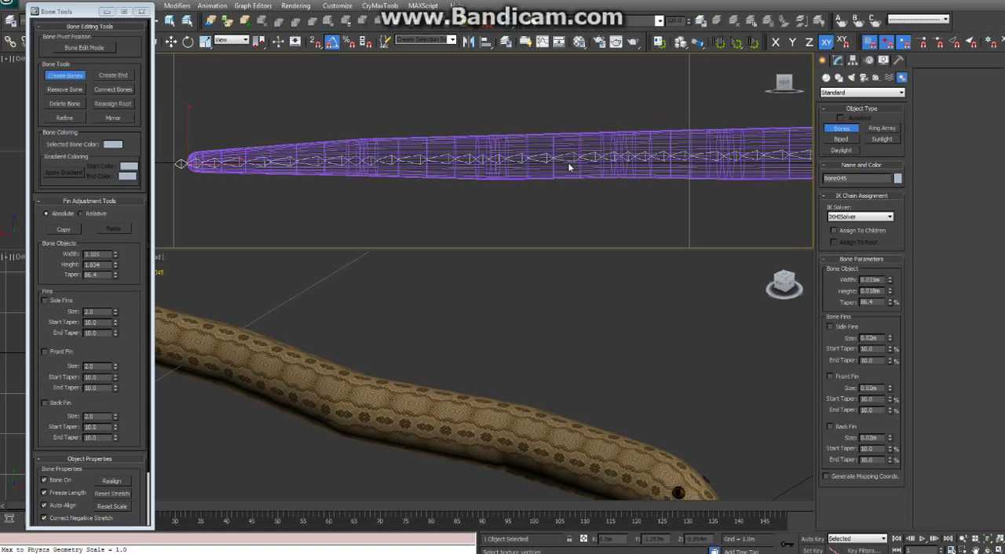
{"action": "mouse_move", "coordinate": [673, 172]}
{"action": "middle_mouse_down"}
{"action": "mouse_move", "coordinate": [583, 175]}
{"action": "mouse_move", "coordinate": [553, 163]}
{"action": "mouse_move", "coordinate": [469, 180]}
{"action": "middle_mouse_up"}
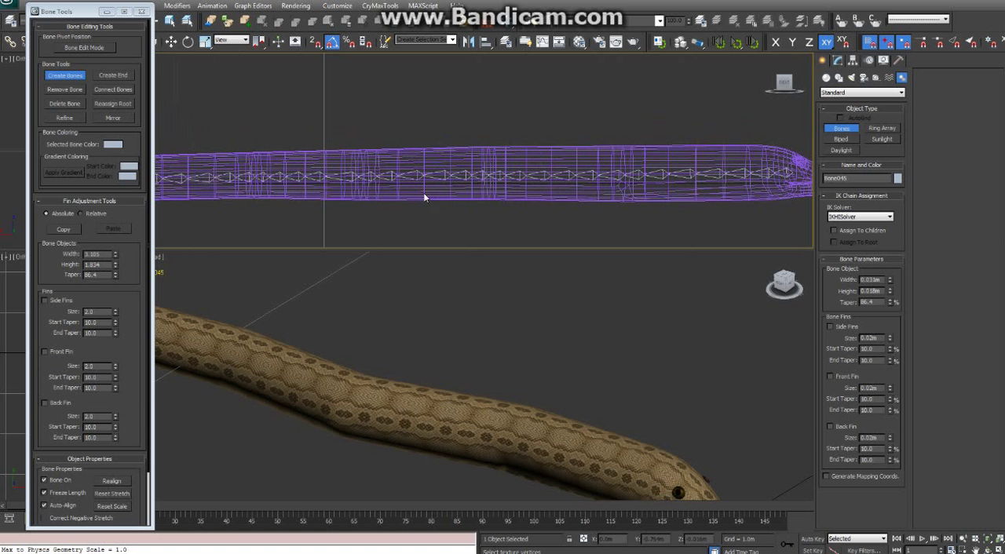
{"action": "middle_click_drag", "start_coordinate": [259, 178], "coordinate": [505, 165]}
{"action": "middle_click_drag", "start_coordinate": [321, 164], "coordinate": [595, 163]}
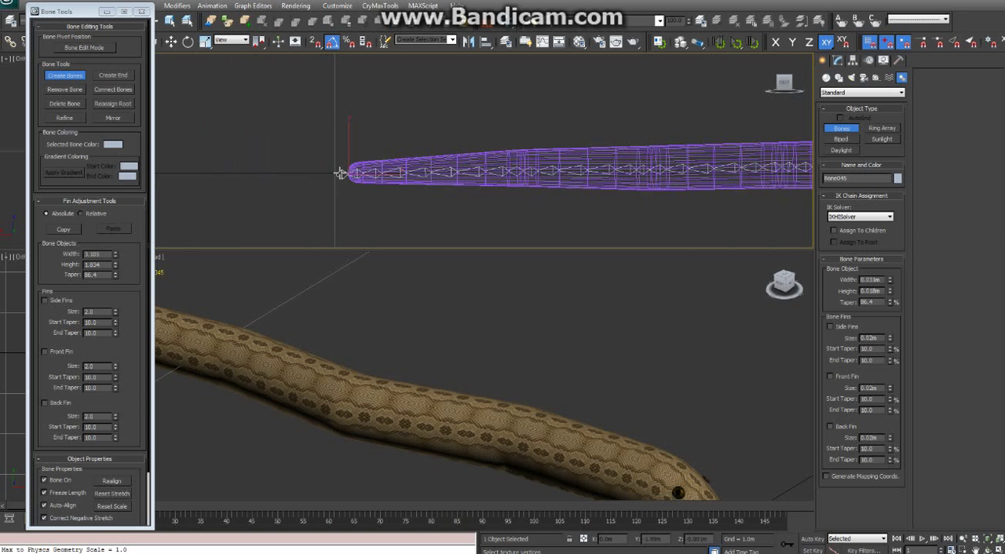
{"action": "middle_click_drag", "start_coordinate": [804, 189], "coordinate": [490, 172]}
{"action": "mouse_move", "coordinate": [658, 174]}
{"action": "middle_mouse_down"}
{"action": "mouse_move", "coordinate": [542, 186]}
{"action": "mouse_move", "coordinate": [495, 176]}
{"action": "middle_mouse_up"}
{"action": "mouse_move", "coordinate": [606, 179]}
{"action": "middle_mouse_down"}
{"action": "mouse_move", "coordinate": [584, 179]}
{"action": "mouse_move", "coordinate": [593, 200]}
{"action": "mouse_move", "coordinate": [594, 145]}
{"action": "mouse_move", "coordinate": [594, 164]}
{"action": "mouse_move", "coordinate": [589, 157]}
{"action": "mouse_move", "coordinate": [602, 169]}
{"action": "mouse_move", "coordinate": [592, 173]}
{"action": "middle_mouse_up"}
{"action": "mouse_move", "coordinate": [508, 177]}
{"action": "middle_mouse_down"}
{"action": "mouse_move", "coordinate": [743, 170]}
{"action": "mouse_move", "coordinate": [568, 175]}
{"action": "middle_mouse_up"}
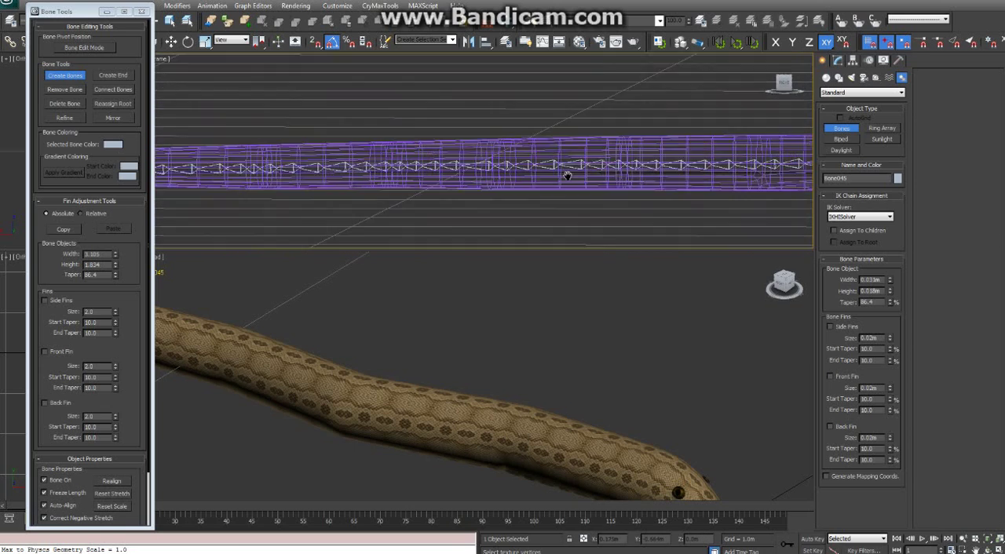
Try to create a separate bone from behind the eye area toward the top of the snout in the rotated orthographic view
{"action": "middle_click_drag", "start_coordinate": [761, 164], "coordinate": [602, 170]}
{"action": "scroll", "coordinate": [688, 179], "scroll_direction": "up", "scroll_amount": 6}
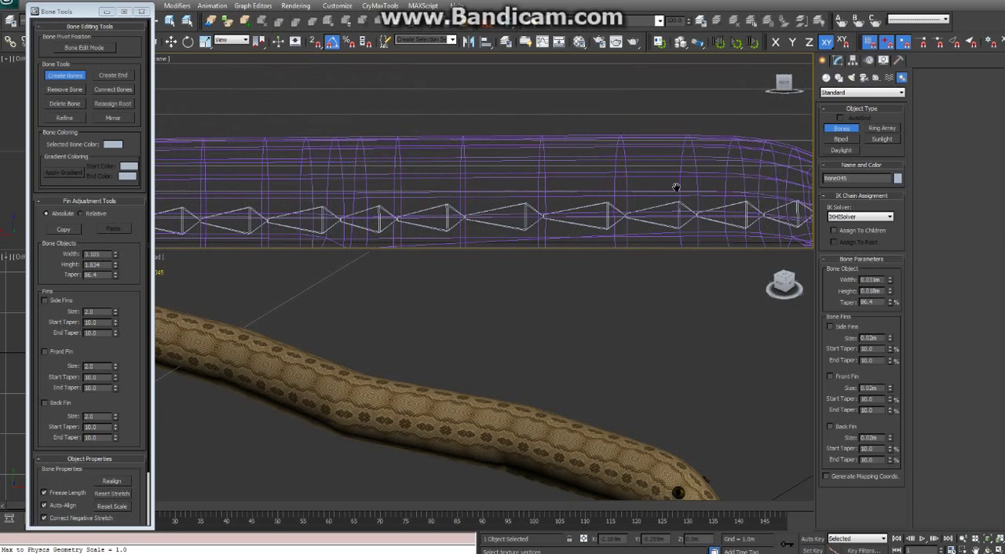
{"action": "middle_click_drag", "start_coordinate": [701, 186], "coordinate": [546, 146]}
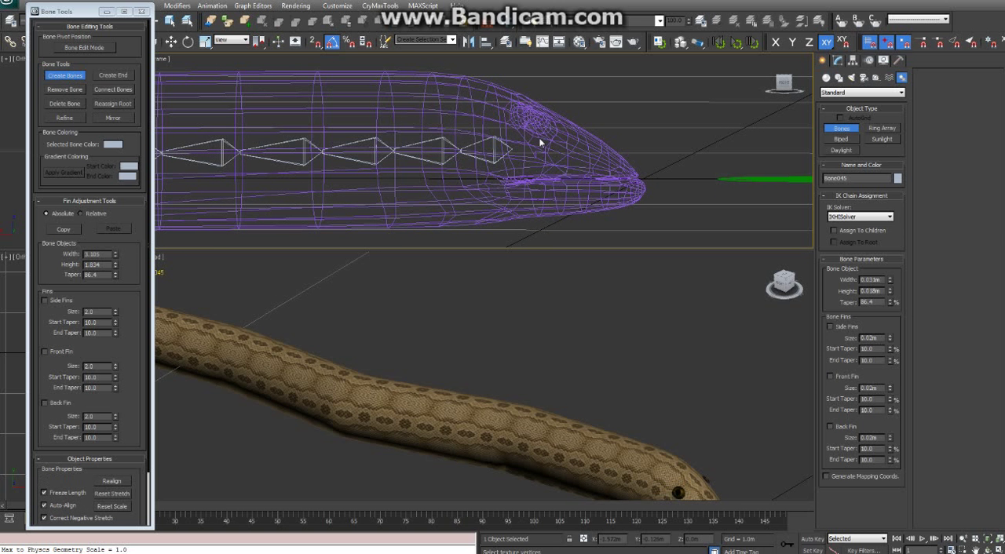
{"action": "middle_click_drag", "start_coordinate": [538, 144], "coordinate": [515, 157]}
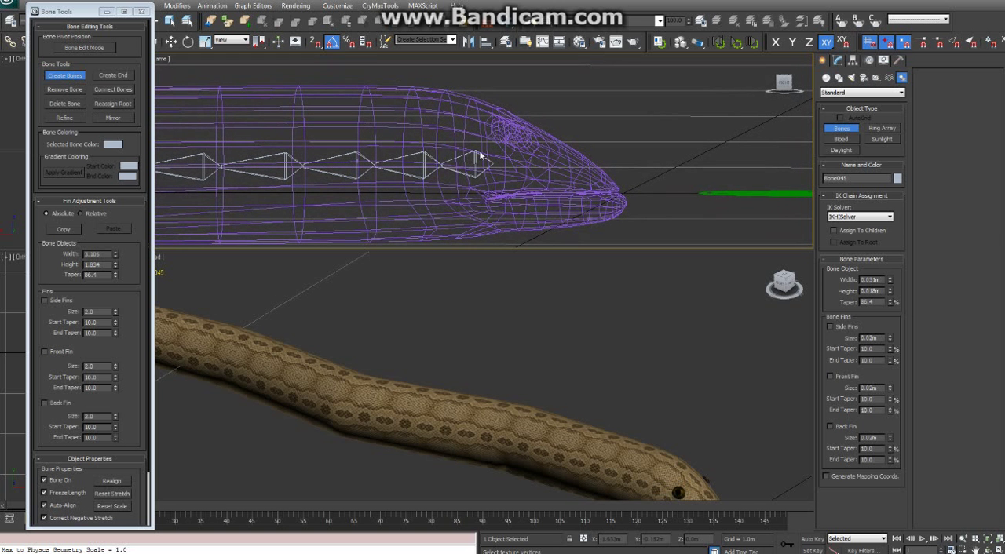
{"action": "left_click", "coordinate": [525, 161]}
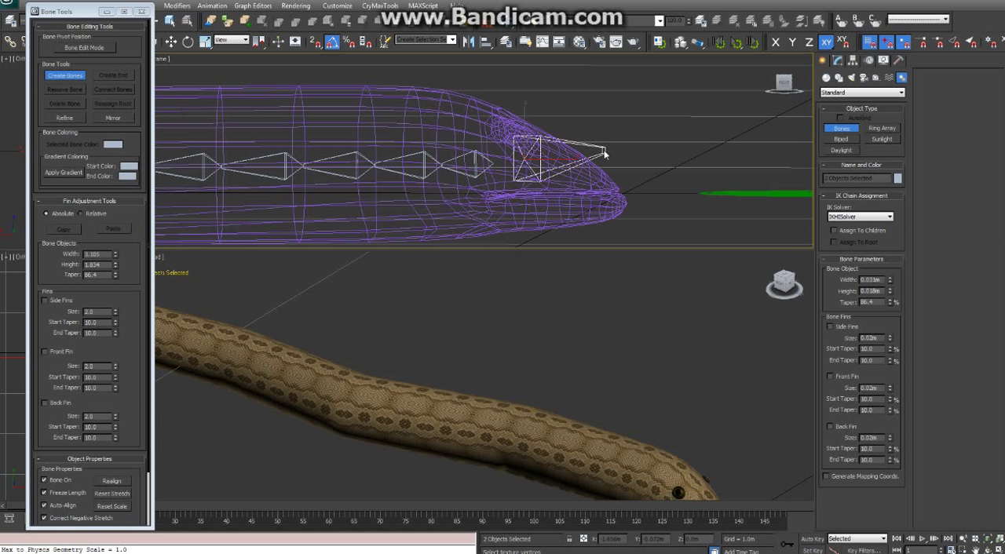
{"action": "left_click", "coordinate": [603, 148]}
{"action": "right_click", "coordinate": [638, 143]}
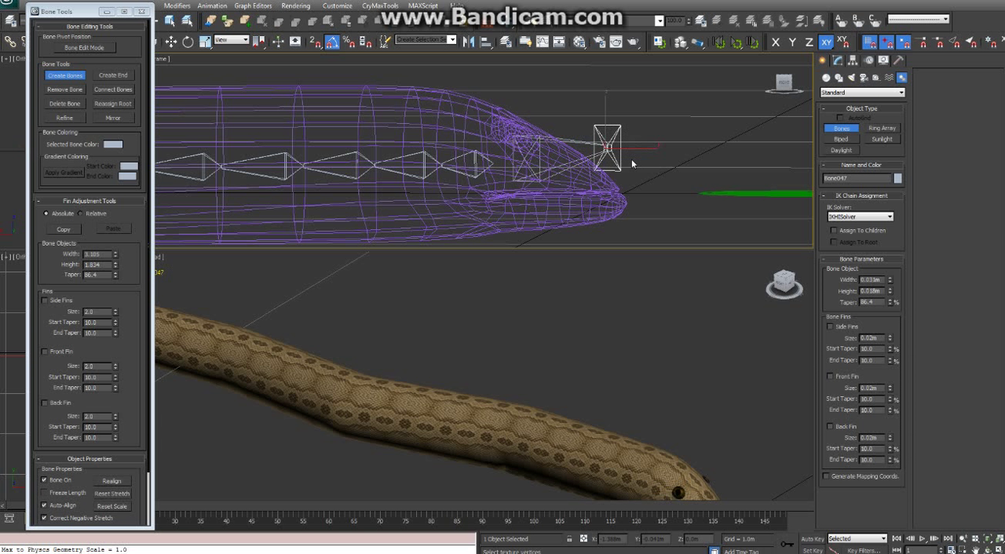
Move the Bone Tools window off the smaller viewports and check the new head bone's placement in the top view
{"action": "middle_click_drag", "start_coordinate": [601, 179], "coordinate": [611, 139]}
{"action": "middle_click_drag", "start_coordinate": [328, 342], "coordinate": [397, 322]}
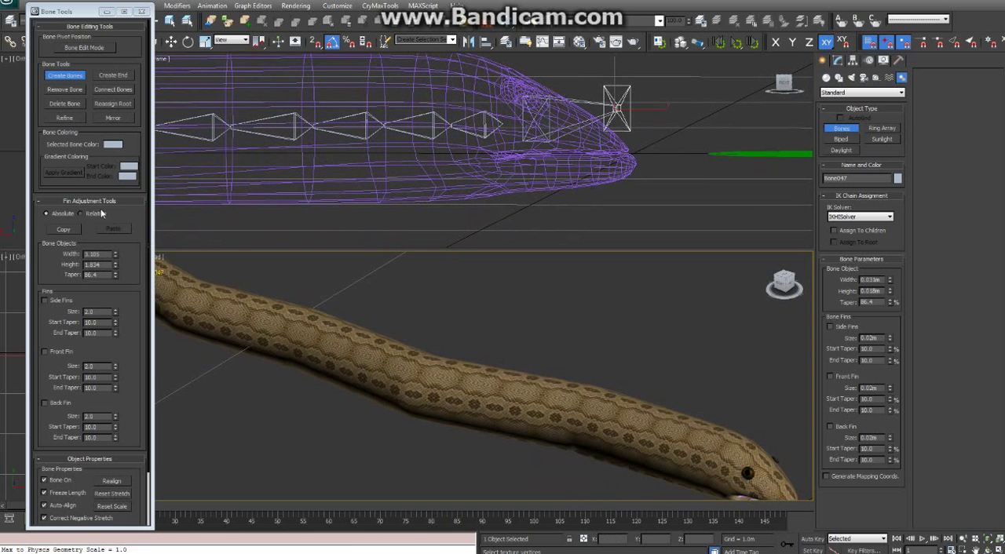
{"action": "left_click_drag", "start_coordinate": [37, 7], "coordinate": [276, 25]}
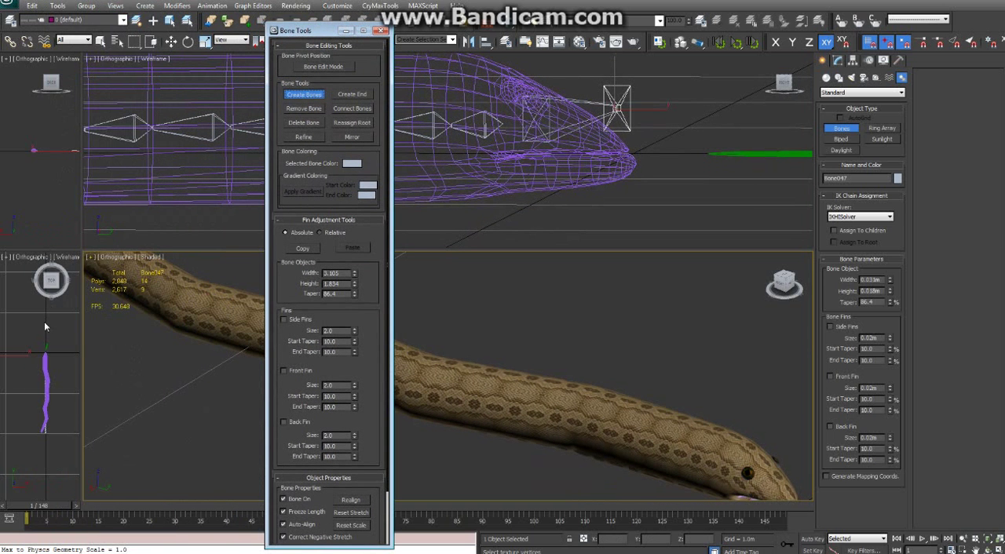
{"action": "middle_click_drag", "start_coordinate": [44, 323], "coordinate": [50, 335]}
{"action": "scroll", "coordinate": [49, 335], "scroll_direction": "down", "scroll_amount": 7}
{"action": "scroll", "coordinate": [50, 335], "scroll_direction": "up", "scroll_amount": 3}
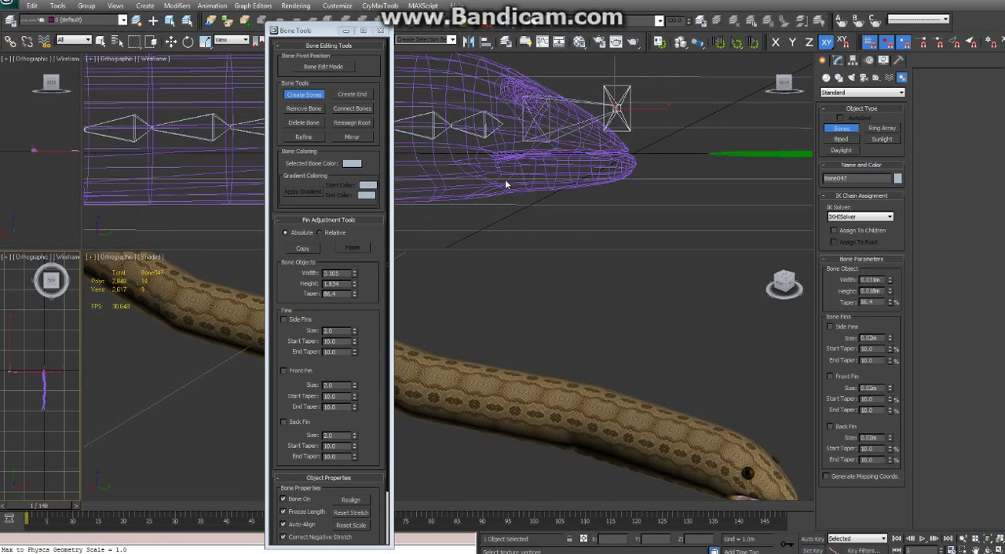
Undo the creation of the misplaced head bone and its end bone
{"action": "middle_click_drag", "start_coordinate": [514, 158], "coordinate": [558, 153]}
{"action": "right_click", "coordinate": [558, 152]}
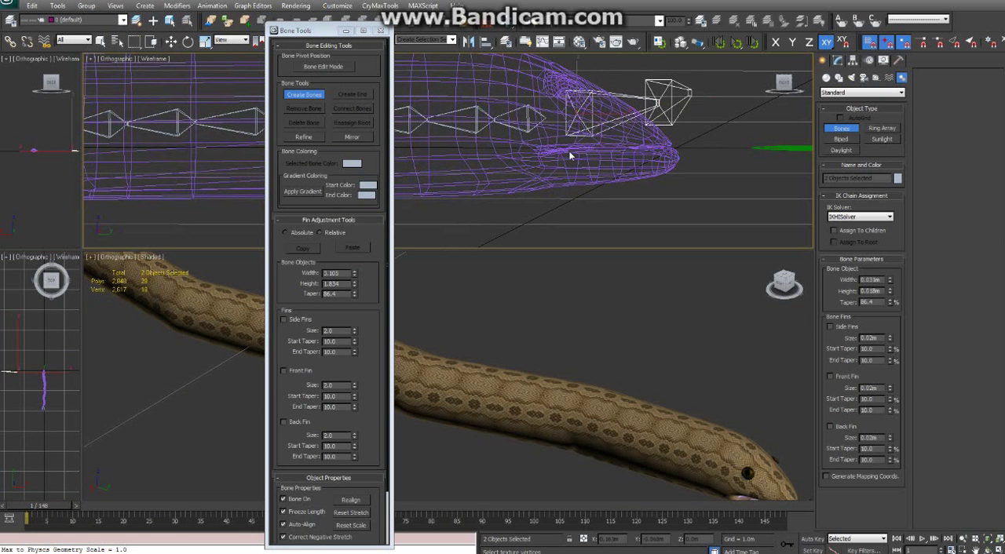
{"action": "key", "text": "ctrl+z"}
{"action": "key", "text": "ctrl+z"}
{"action": "key", "text": "ctrl+z"}
Return the upper wireframe viewport to the straight Right view, framed on the snake's head
{"action": "mouse_move", "coordinate": [640, 164]}
{"action": "middle_mouse_down"}
{"action": "mouse_move", "coordinate": [677, 163]}
{"action": "mouse_move", "coordinate": [491, 165]}
{"action": "mouse_move", "coordinate": [652, 175]}
{"action": "mouse_move", "coordinate": [665, 154]}
{"action": "middle_mouse_up"}
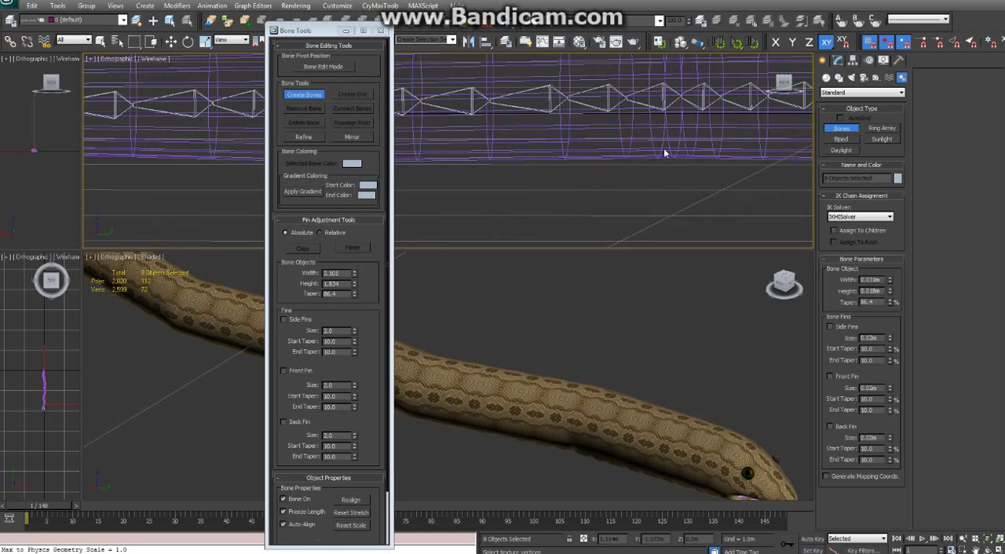
{"action": "scroll", "coordinate": [663, 152], "scroll_direction": "down", "scroll_amount": 5}
{"action": "mouse_move", "coordinate": [514, 161]}
{"action": "middle_mouse_down"}
{"action": "mouse_move", "coordinate": [597, 152]}
{"action": "mouse_move", "coordinate": [353, 159]}
{"action": "middle_mouse_up"}
{"action": "middle_click_drag", "start_coordinate": [628, 161], "coordinate": [370, 181]}
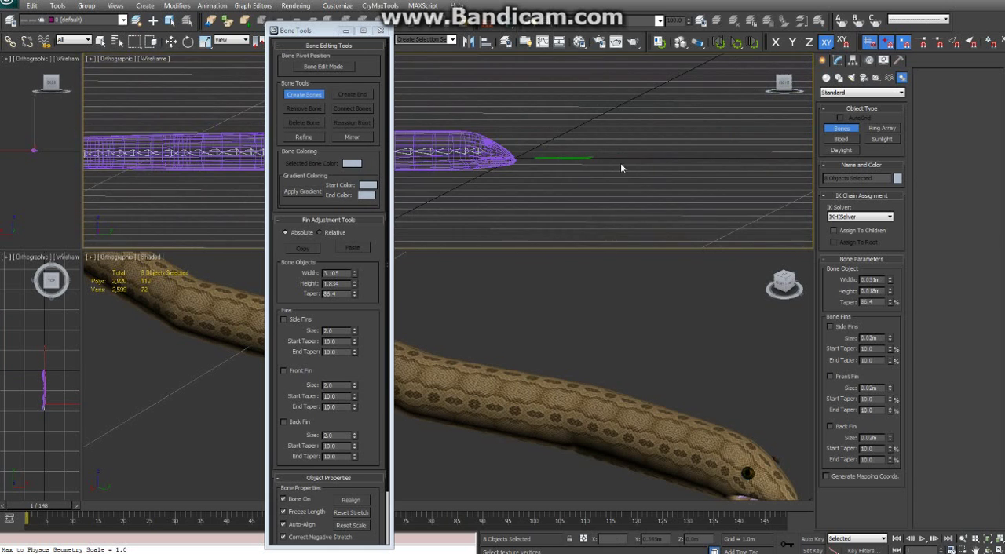
{"action": "scroll", "coordinate": [529, 164], "scroll_direction": "up", "scroll_amount": 4}
{"action": "left_click", "coordinate": [783, 84]}
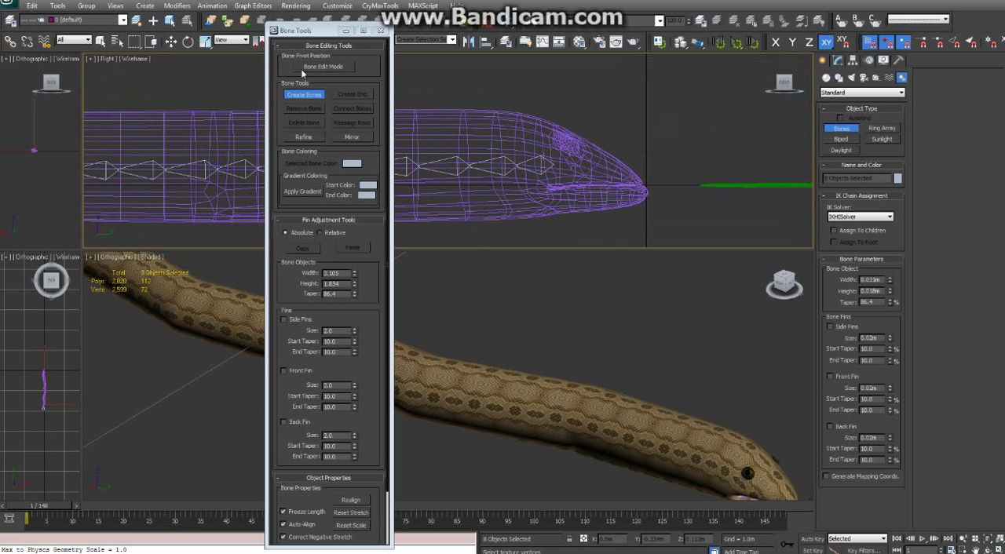
Create a separate upper-jaw bone from just in front of the eye to beyond the top of the snout, finished with an end bone
{"action": "middle_click_drag", "start_coordinate": [609, 153], "coordinate": [587, 162]}
{"action": "scroll", "coordinate": [587, 161], "scroll_direction": "up", "scroll_amount": 5}
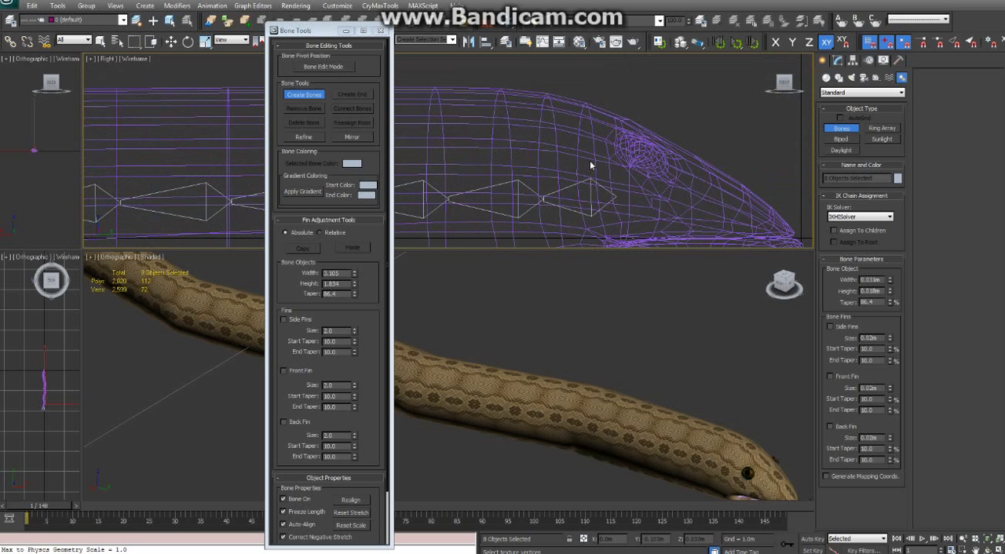
{"action": "left_click", "coordinate": [630, 183]}
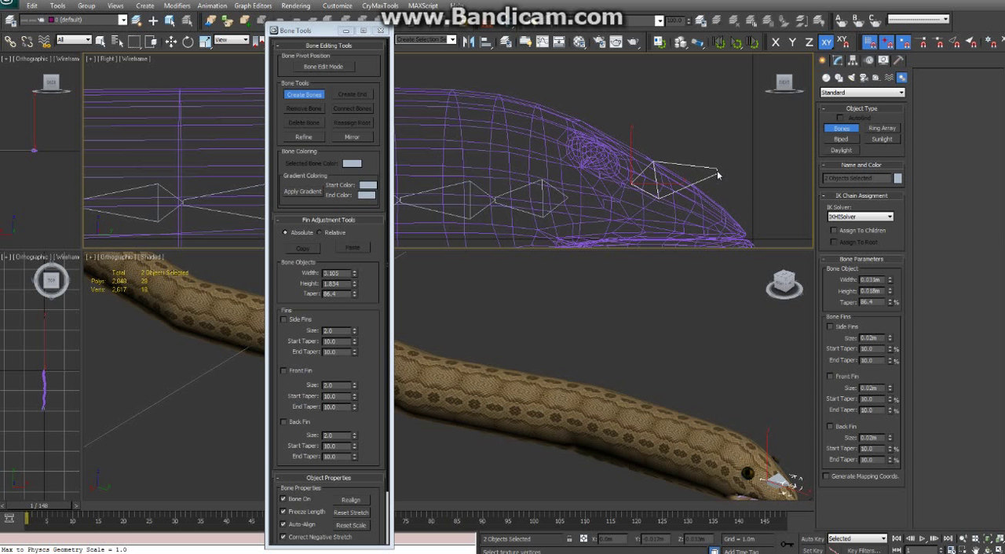
{"action": "left_click", "coordinate": [717, 172]}
{"action": "right_click", "coordinate": [761, 164]}
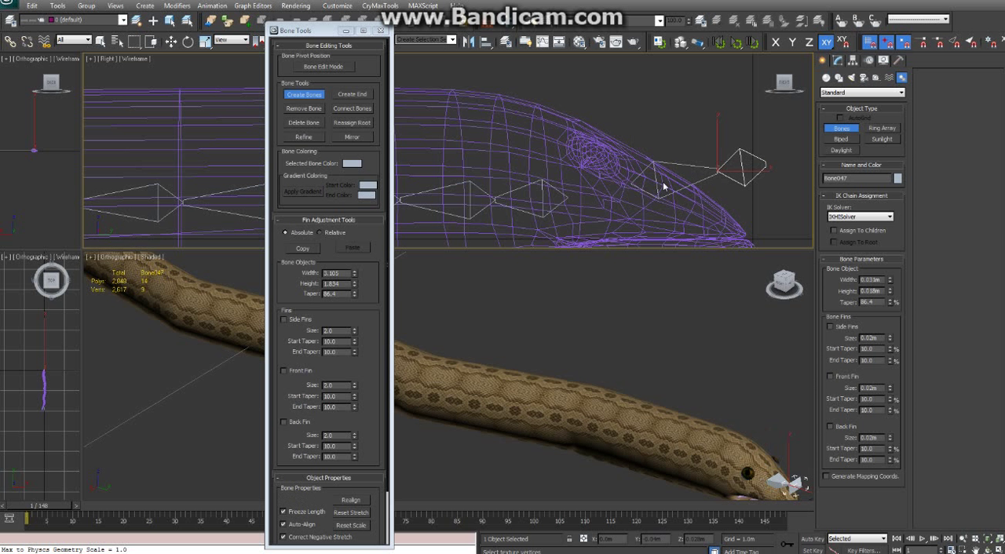
Create a separate lower-jaw bone from just below the mouth corner to the tip of the lower jaw, finished with an end bone
{"action": "middle_click_drag", "start_coordinate": [651, 210], "coordinate": [626, 115]}
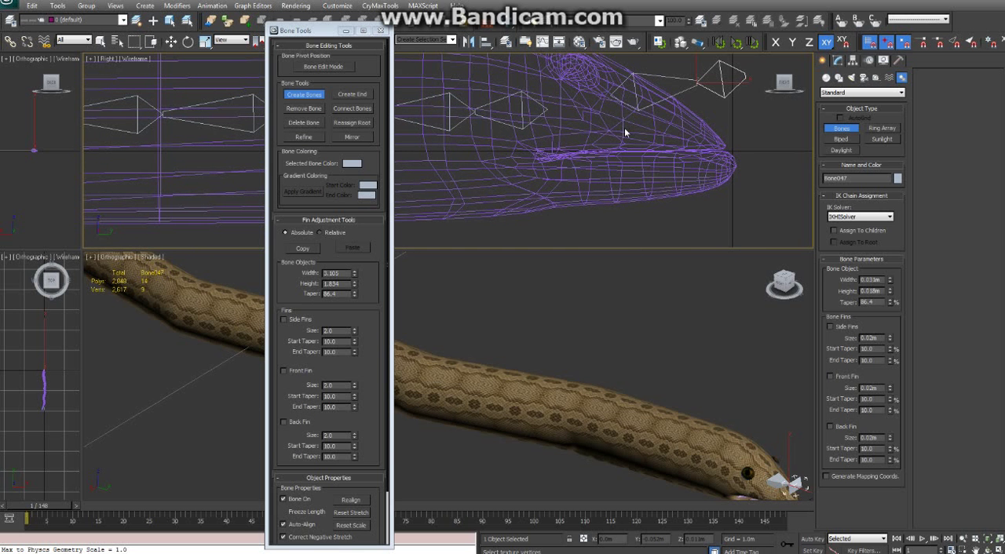
{"action": "middle_click_drag", "start_coordinate": [579, 163], "coordinate": [531, 203]}
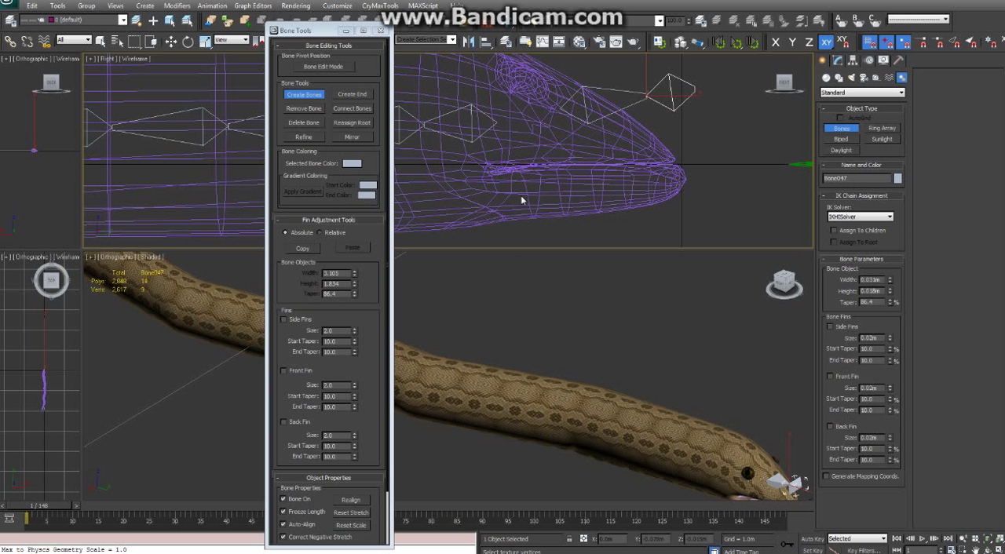
{"action": "left_click", "coordinate": [521, 198]}
{"action": "left_click", "coordinate": [688, 190]}
{"action": "right_click", "coordinate": [693, 191]}
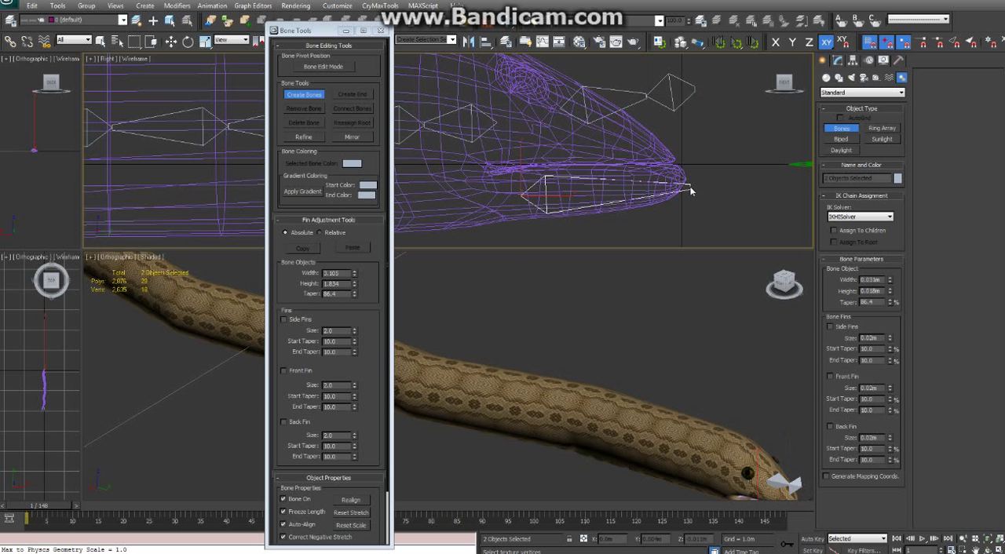
{"action": "left_click", "coordinate": [682, 181]}
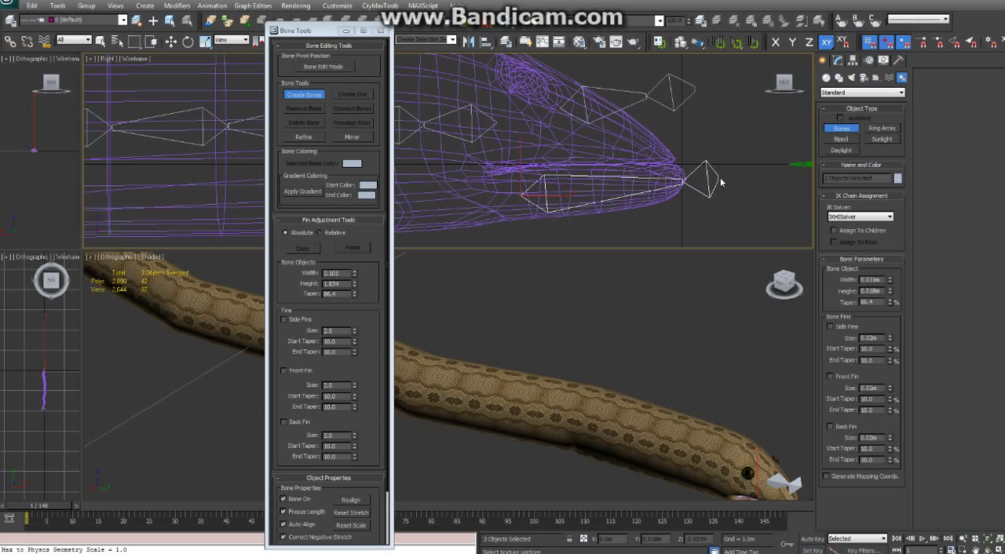
{"action": "right_click", "coordinate": [724, 180]}
{"action": "mouse_move", "coordinate": [602, 197]}
{"action": "middle_mouse_down"}
{"action": "mouse_move", "coordinate": [572, 177]}
{"action": "mouse_move", "coordinate": [574, 188]}
{"action": "mouse_move", "coordinate": [576, 176]}
{"action": "mouse_move", "coordinate": [588, 191]}
{"action": "mouse_move", "coordinate": [621, 197]}
{"action": "mouse_move", "coordinate": [600, 192]}
{"action": "middle_mouse_up"}
{"action": "middle_click_drag", "start_coordinate": [683, 188], "coordinate": [681, 205]}
{"action": "middle_click_drag", "start_coordinate": [596, 206], "coordinate": [609, 175]}
{"action": "middle_click_drag", "start_coordinate": [547, 145], "coordinate": [544, 188]}
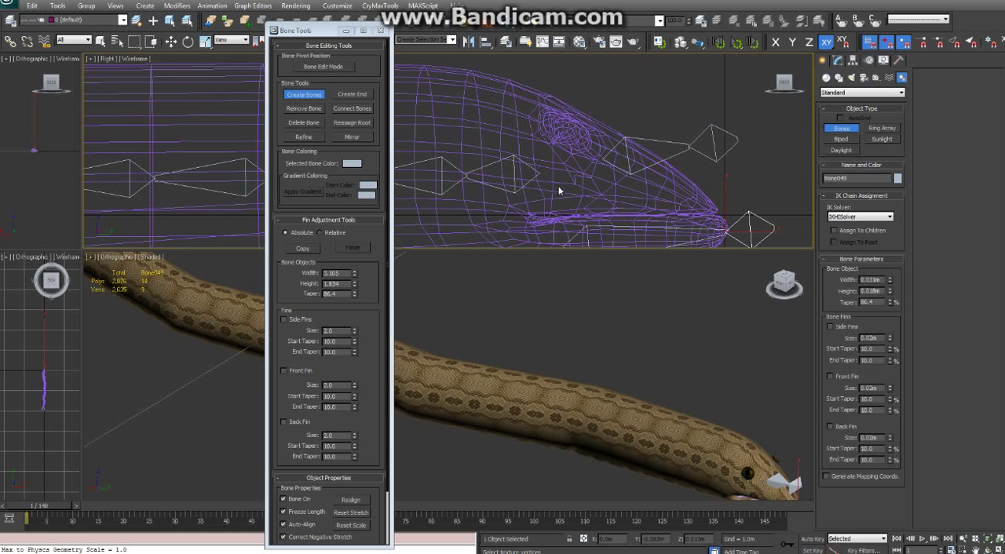
Try to connect the upper-jaw bone to the front end bone of the body chain with Connect Bones, and undo the connection
{"action": "middle_click_drag", "start_coordinate": [611, 176], "coordinate": [608, 164]}
{"action": "left_click", "coordinate": [318, 94]}
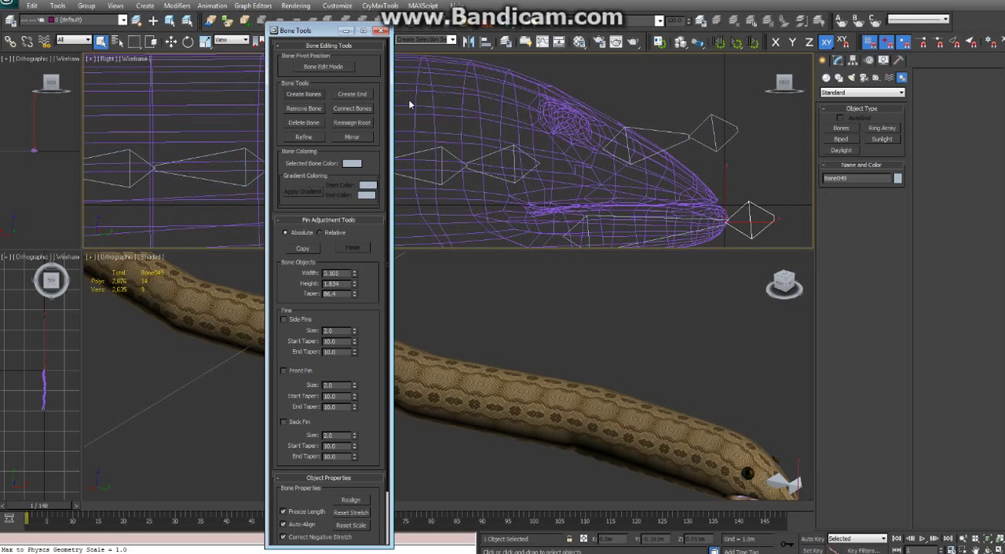
{"action": "left_click", "coordinate": [609, 154]}
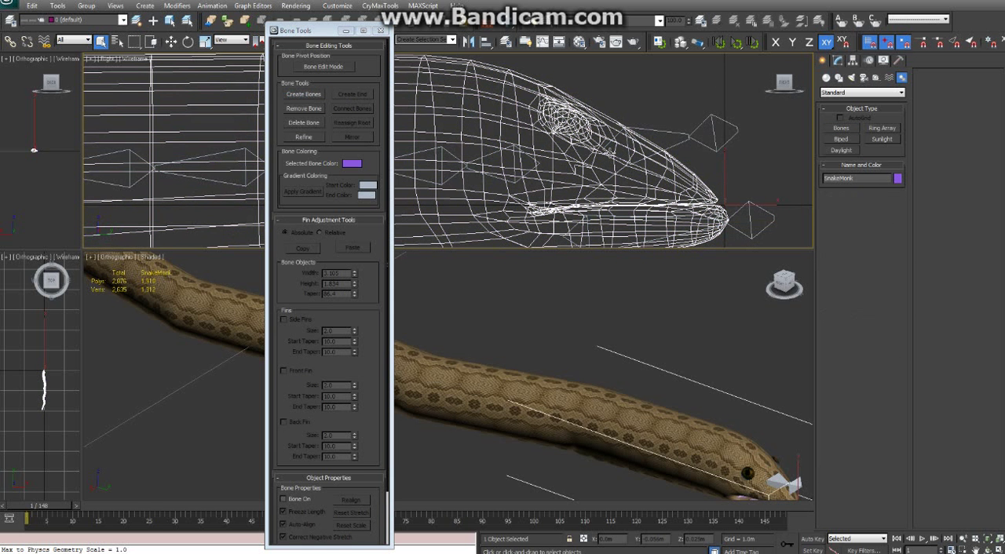
{"action": "left_click", "coordinate": [658, 132]}
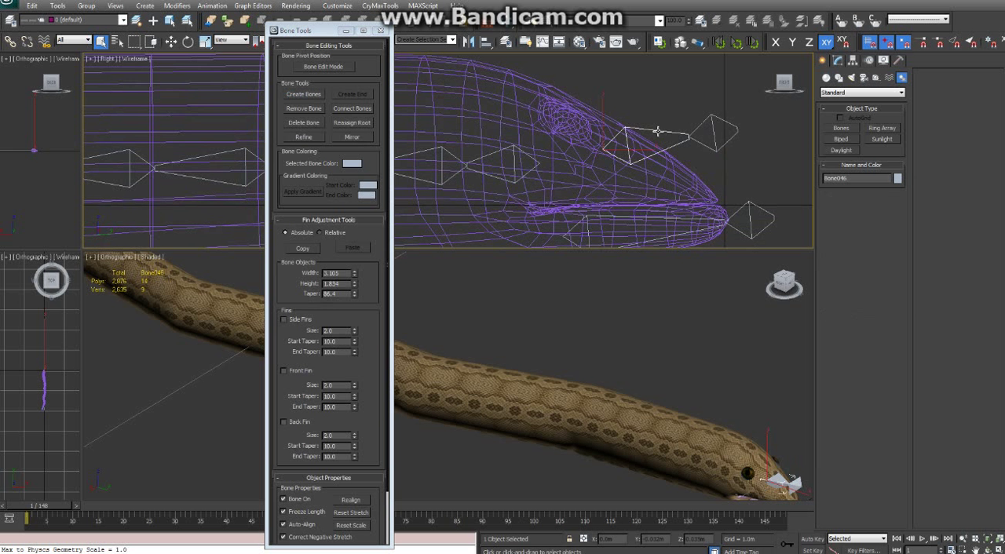
{"action": "left_click", "coordinate": [357, 111]}
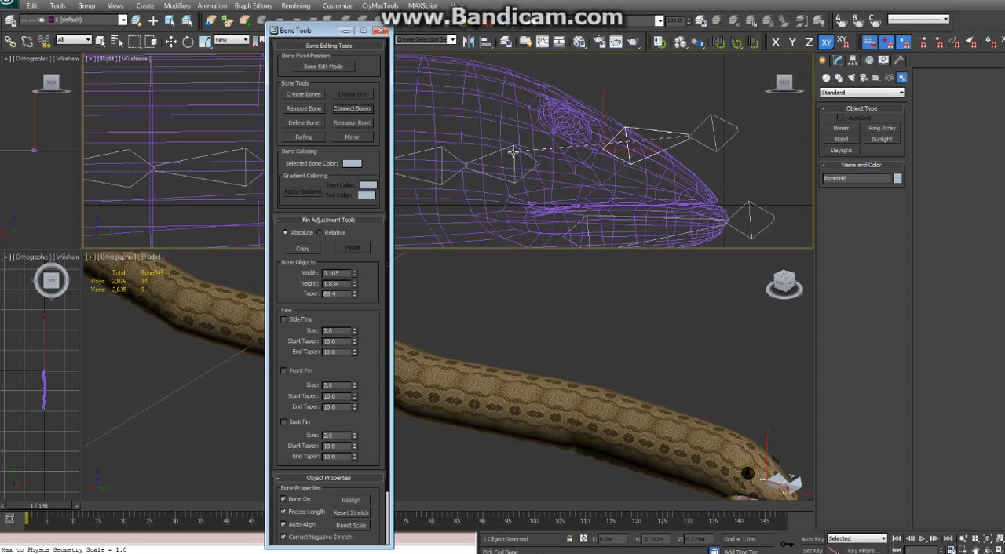
{"action": "left_click", "coordinate": [512, 151]}
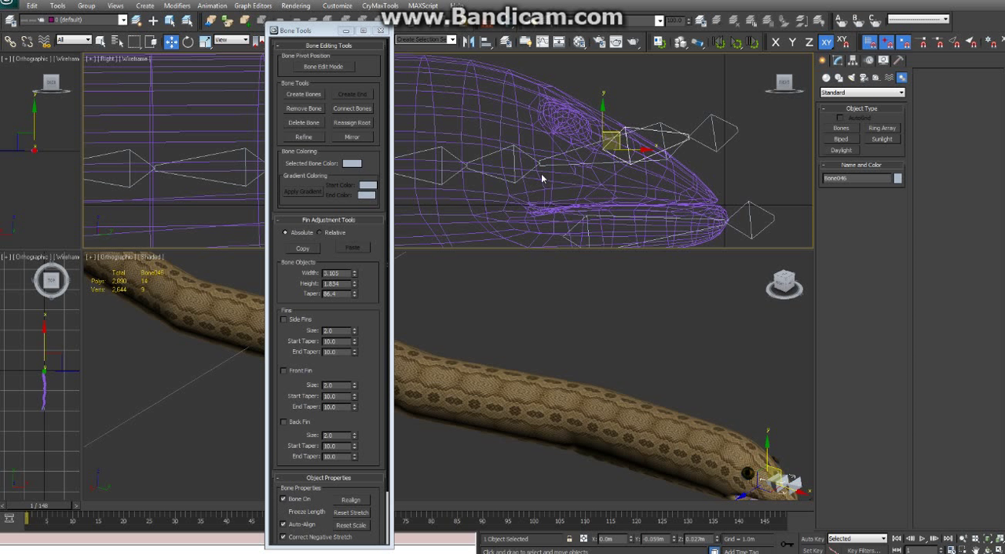
{"action": "key", "text": "ctrl+z"}
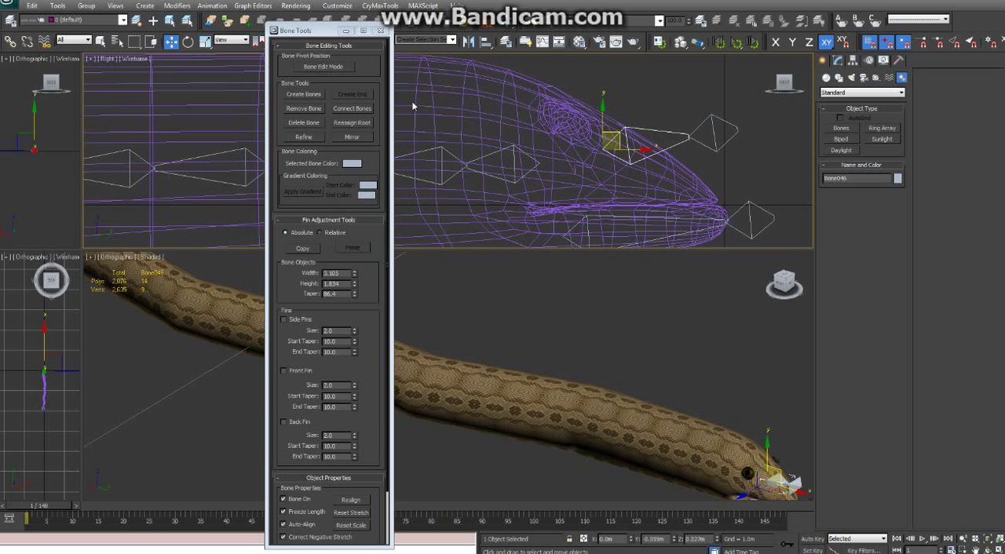
Delete the upper-jaw bone and the lower-jaw bone together with their end bones
{"action": "left_click", "coordinate": [640, 127]}
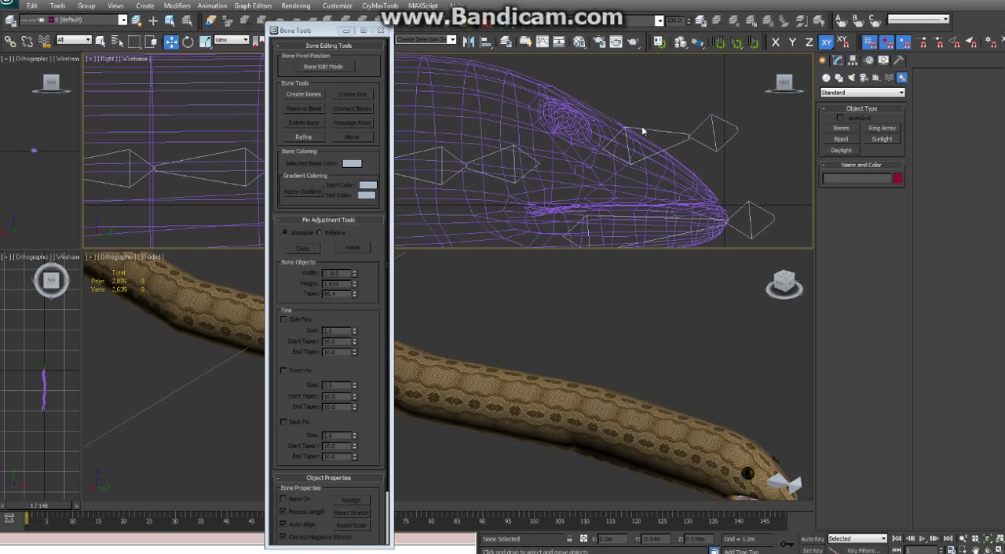
{"action": "left_click", "coordinate": [641, 128]}
{"action": "left_click", "coordinate": [665, 117]}
{"action": "left_click", "coordinate": [717, 147]}
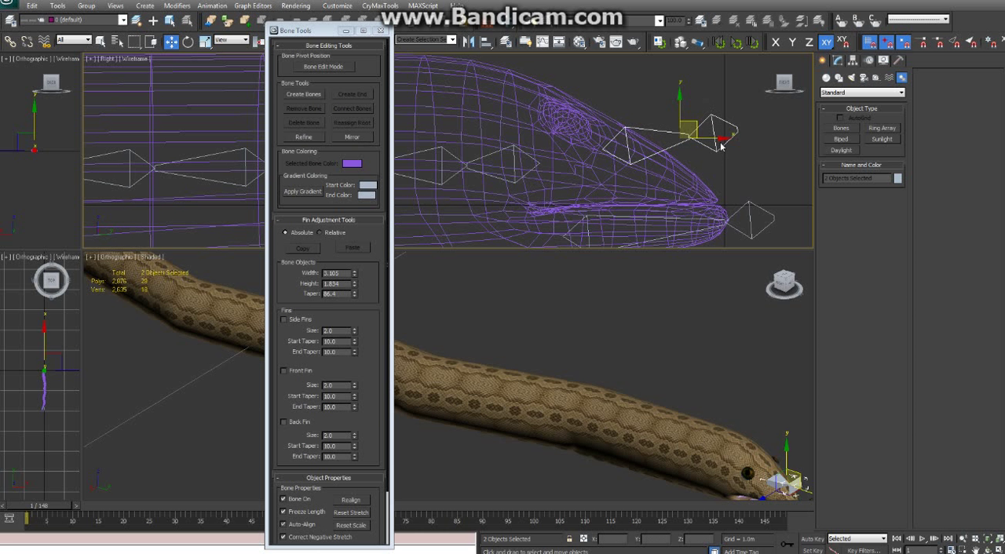
{"action": "key", "text": "Delete"}
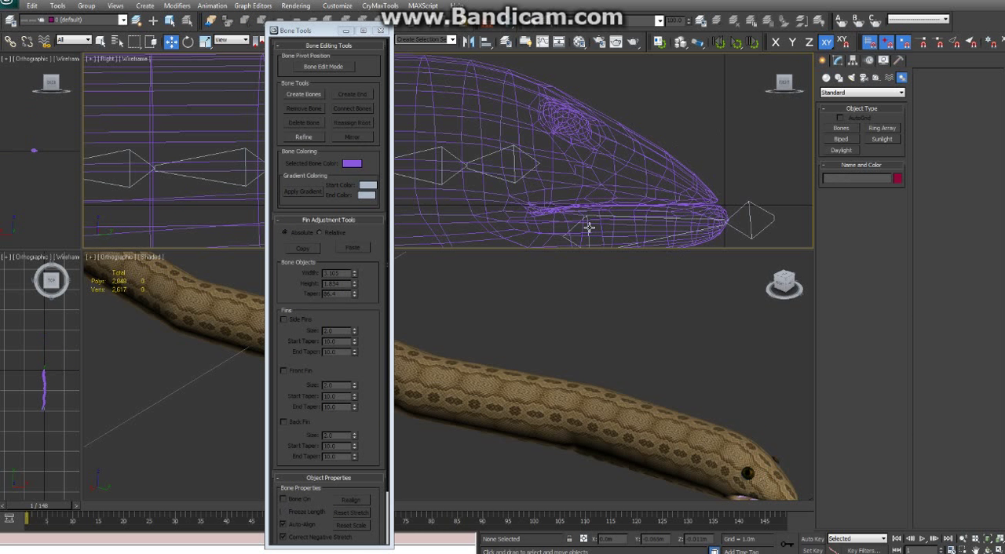
{"action": "left_click", "coordinate": [593, 228]}
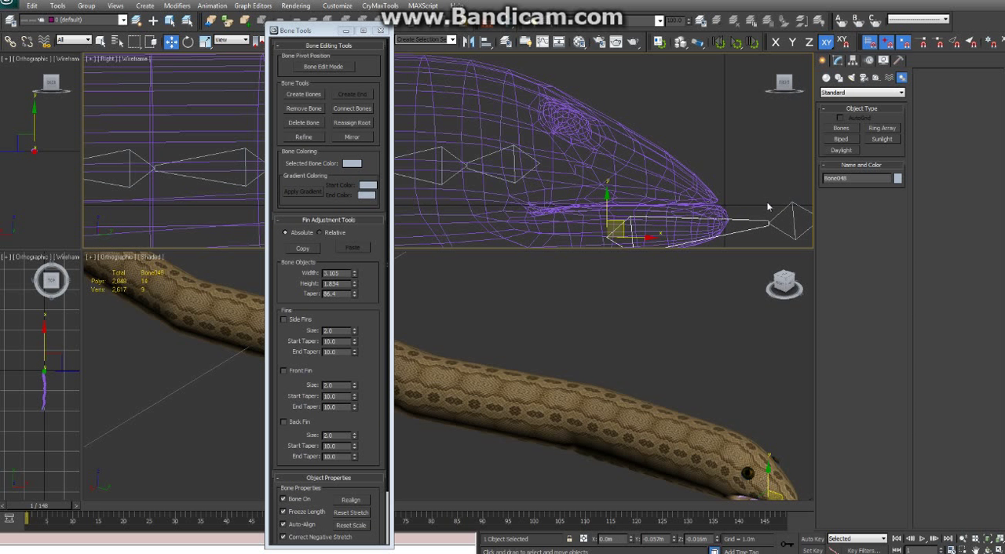
{"action": "left_click", "coordinate": [797, 228], "text": "ctrl"}
{"action": "key", "text": "Delete"}
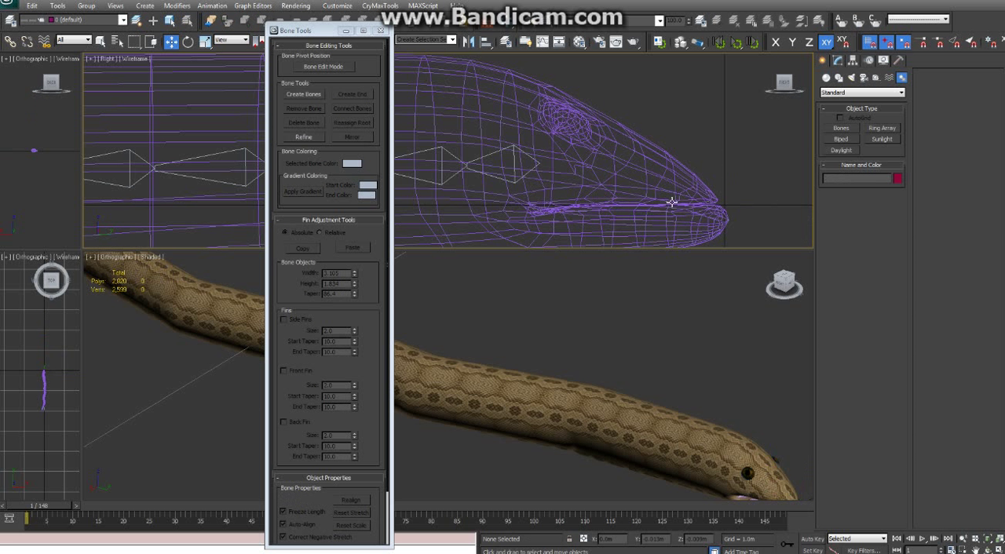
Create an upper-jaw bone from the joint before the body chain's front end bone to above the snout tip, finished with an end bone
{"action": "left_click", "coordinate": [303, 94]}
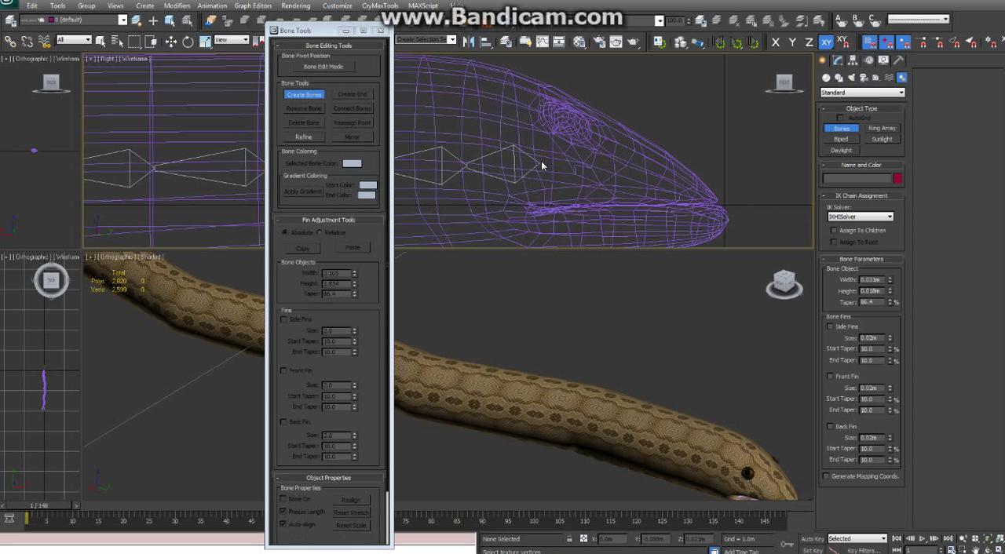
{"action": "left_click", "coordinate": [467, 164]}
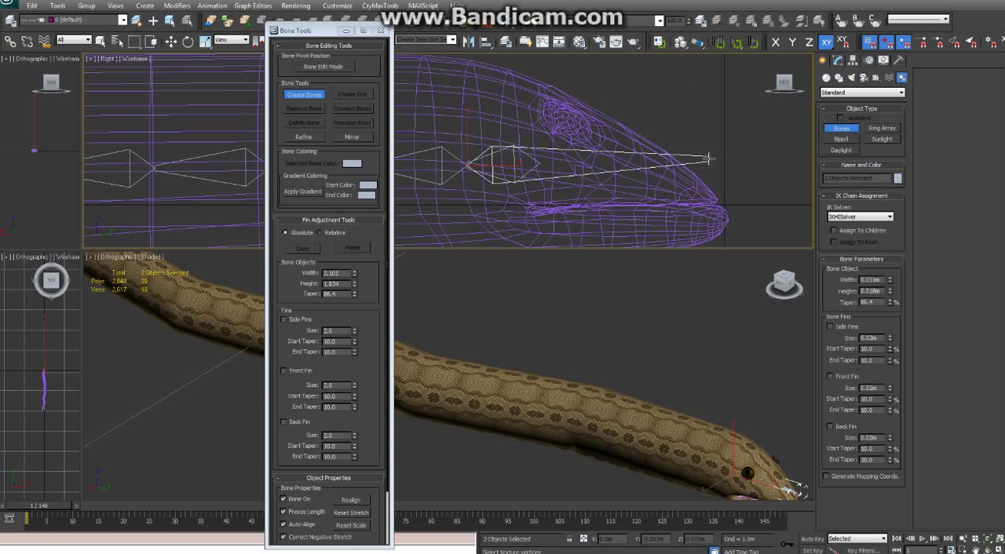
{"action": "left_click", "coordinate": [710, 159]}
{"action": "right_click", "coordinate": [745, 157]}
{"action": "middle_click_drag", "start_coordinate": [671, 188], "coordinate": [686, 137]}
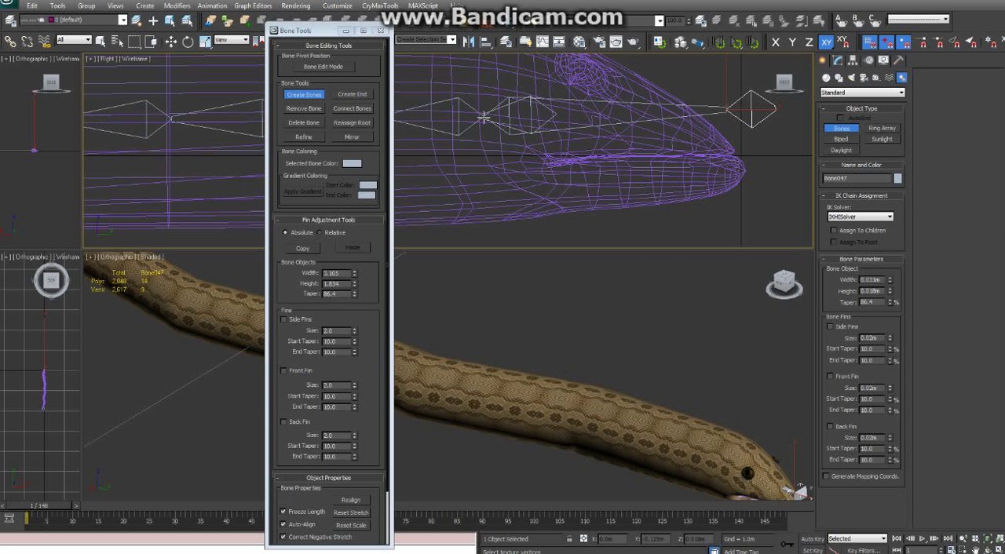
Try to draw a lower-jaw bone from the same neck joint, and undo the upper-jaw bone and its end bone
{"action": "left_click", "coordinate": [484, 117]}
{"action": "right_click", "coordinate": [598, 167]}
{"action": "left_click", "coordinate": [484, 117]}
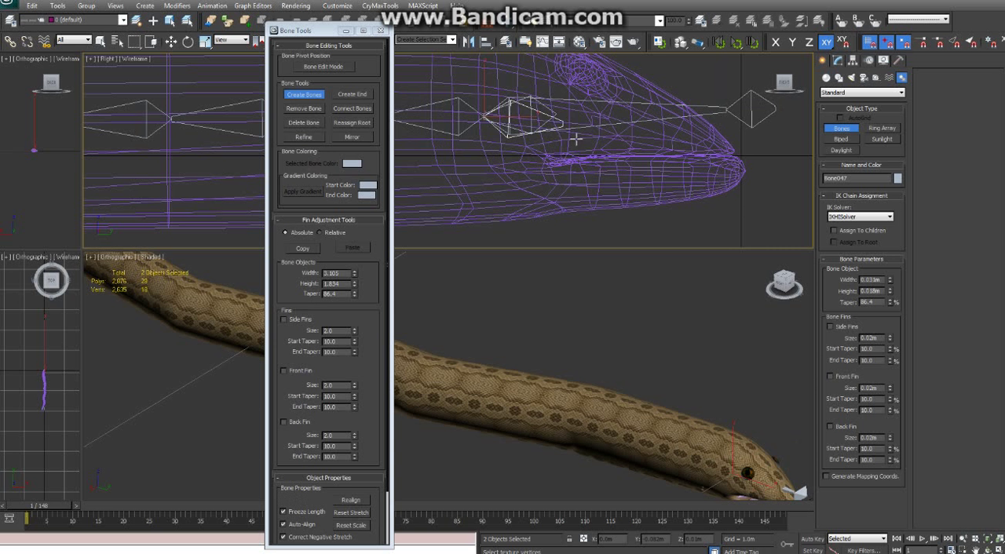
{"action": "right_click", "coordinate": [639, 181]}
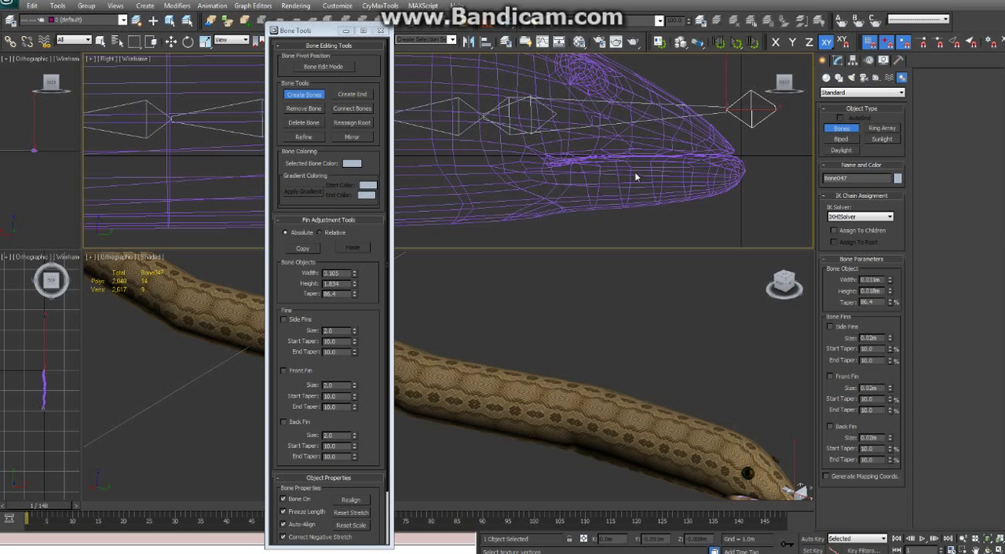
{"action": "key", "text": "ctrl+z"}
{"action": "key", "text": "ctrl+z"}
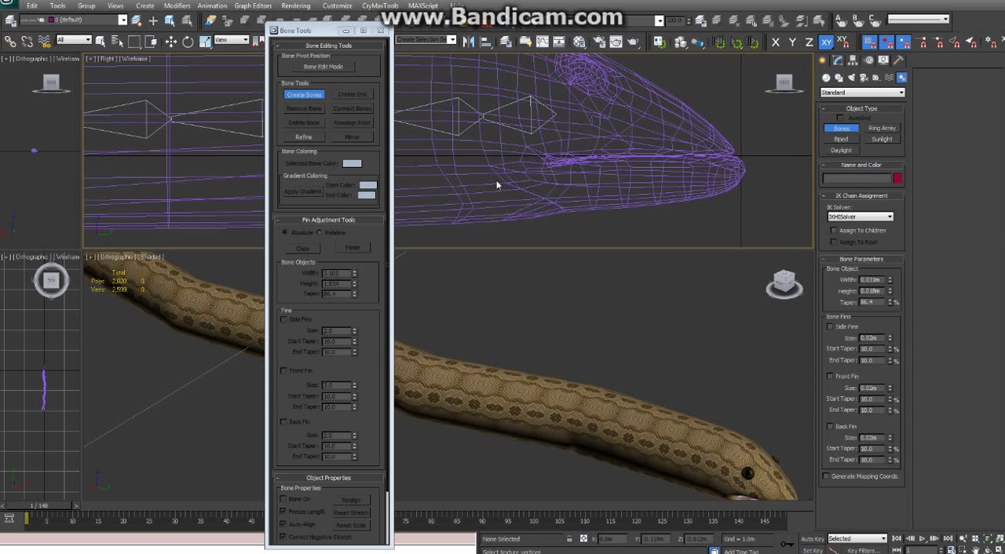
Create a separate upper-jaw bone from just below the eye, ahead of the body chain, towards the area above the snout tip
{"action": "middle_click_drag", "start_coordinate": [499, 142], "coordinate": [488, 161]}
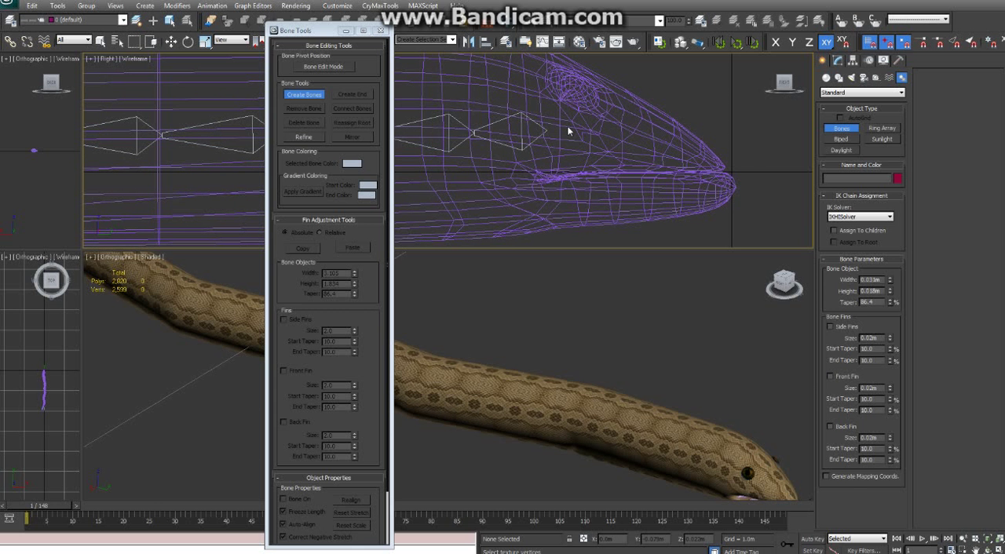
{"action": "left_click", "coordinate": [562, 125]}
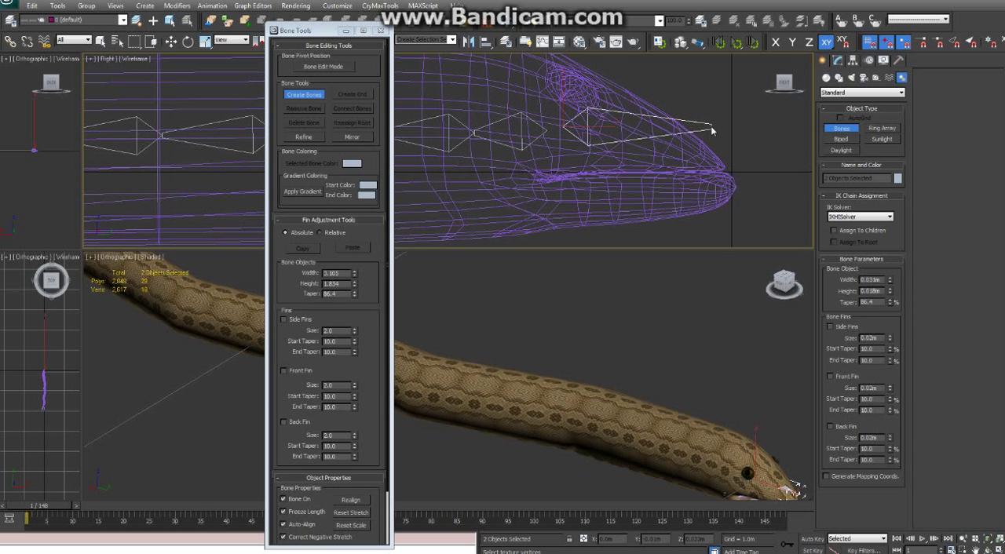